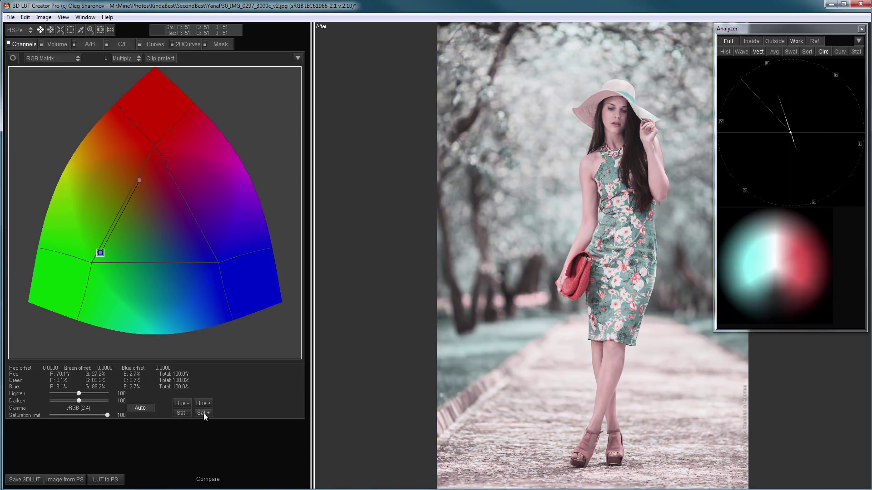
# Step: Drag the RGB Matrix triangle nodes, then restore the default red, green and blue corners
pyautogui.moveTo(168, 198); pyautogui.dragTo(177, 312)
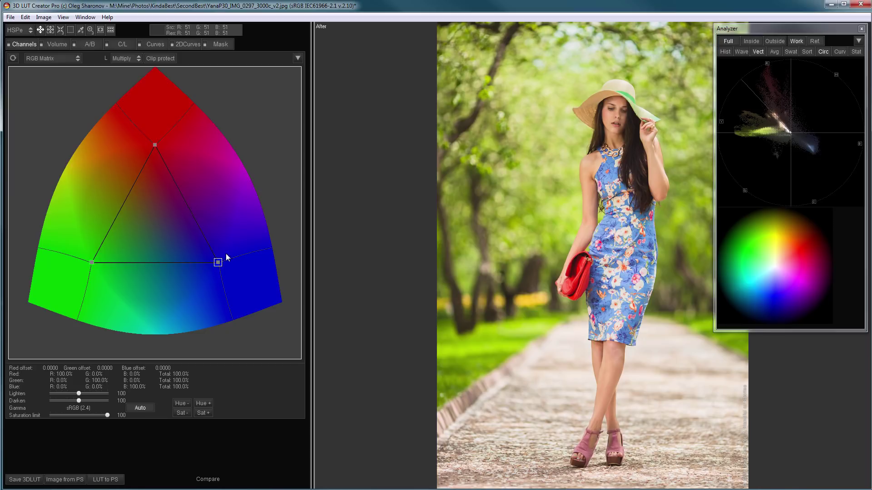
# Step: Set the Blue row of the RGB Matrix to 0 0 0, giving the portrait a yellow cast
pyautogui.doubleClick(64, 387)
pyautogui.write('0 0 0')
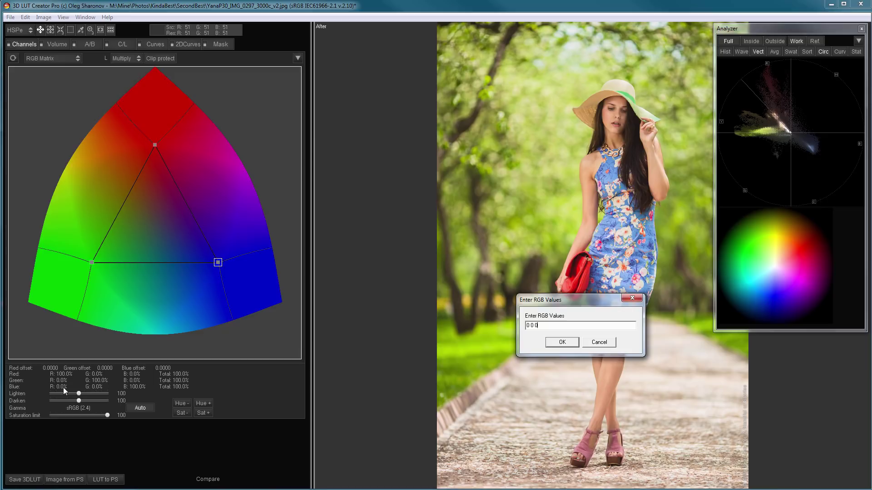
pyautogui.press('Return')
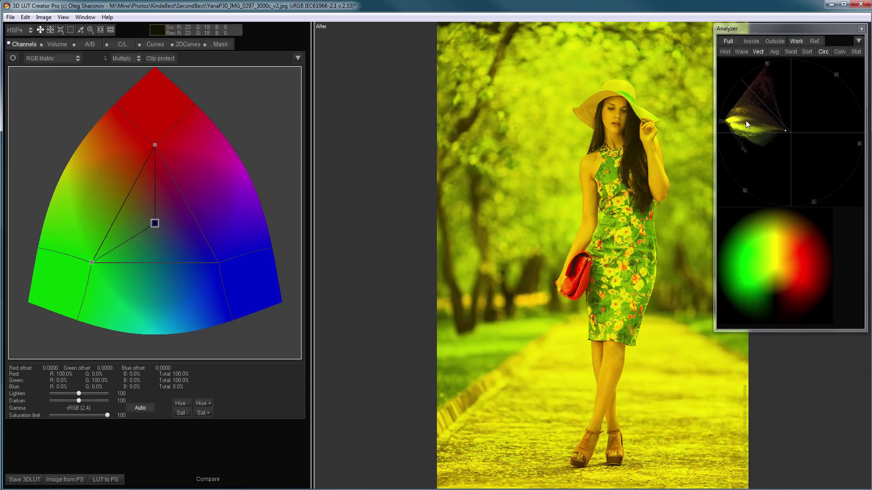
# Step: Tilt the Analyzer's vectorscope into a 3-D cube view of the portrait's colours
pyautogui.click(806, 121)
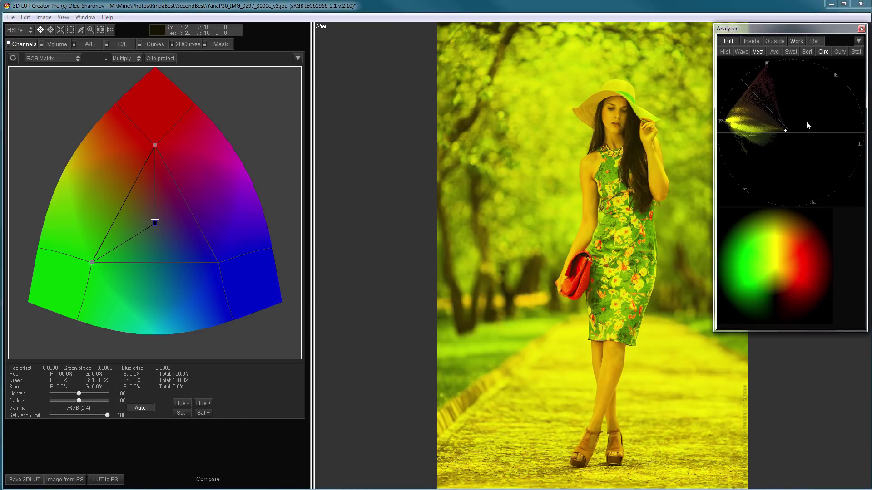
pyautogui.moveTo(806, 121); pyautogui.dragTo(824, 150)
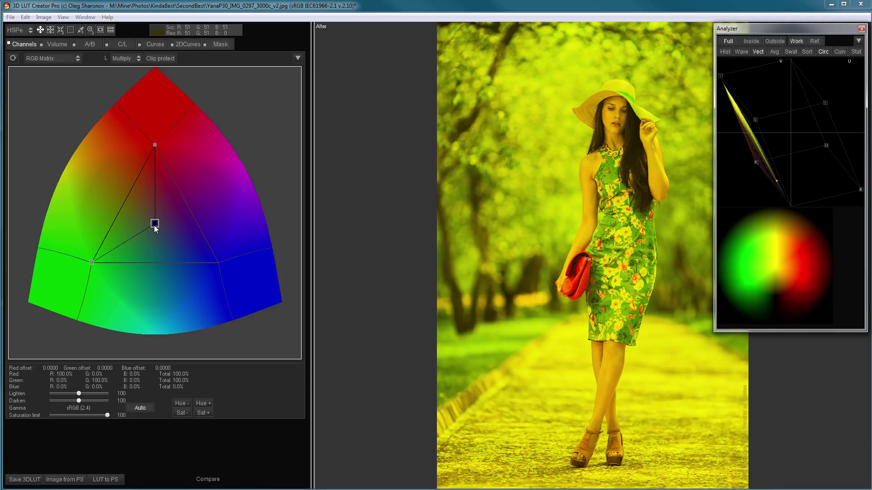
# Step: Set the Blue matrix row to 0 100 0 and orbit the 3-D vectorscope to inspect it
pyautogui.doubleClick(96, 388)
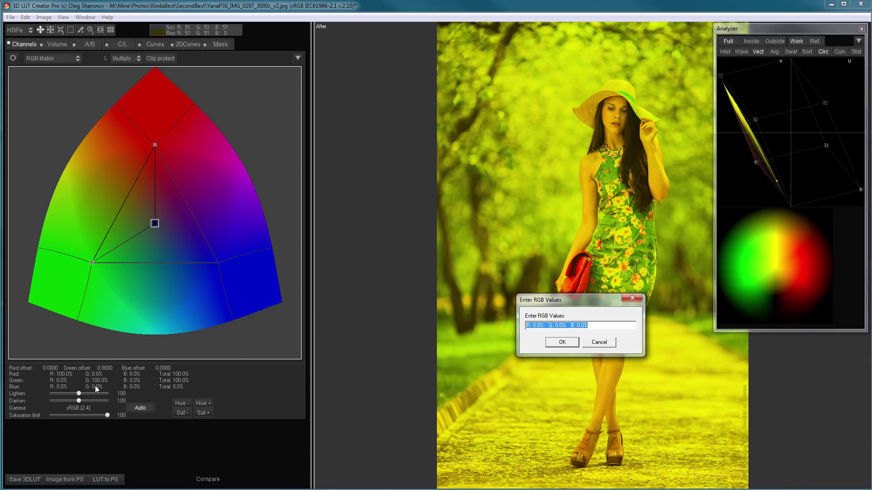
pyautogui.write('0 100 0')
pyautogui.press('Return')
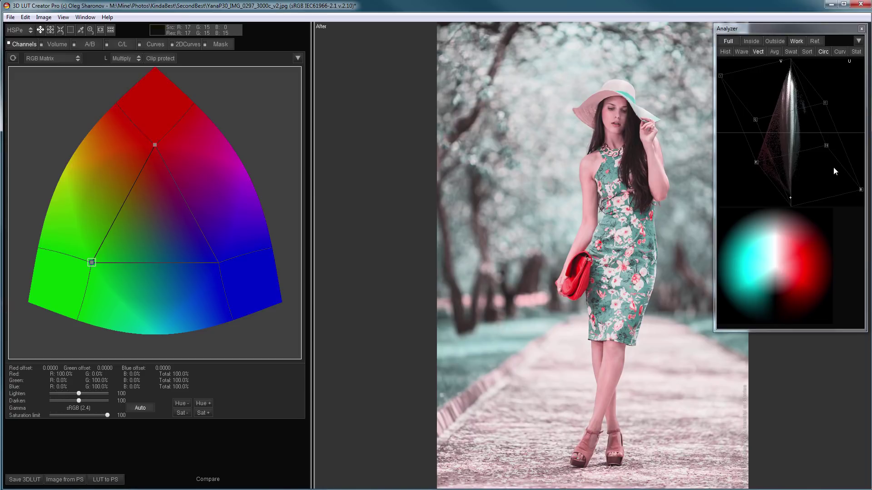
pyautogui.moveTo(827, 147); pyautogui.dragTo(855, 162)
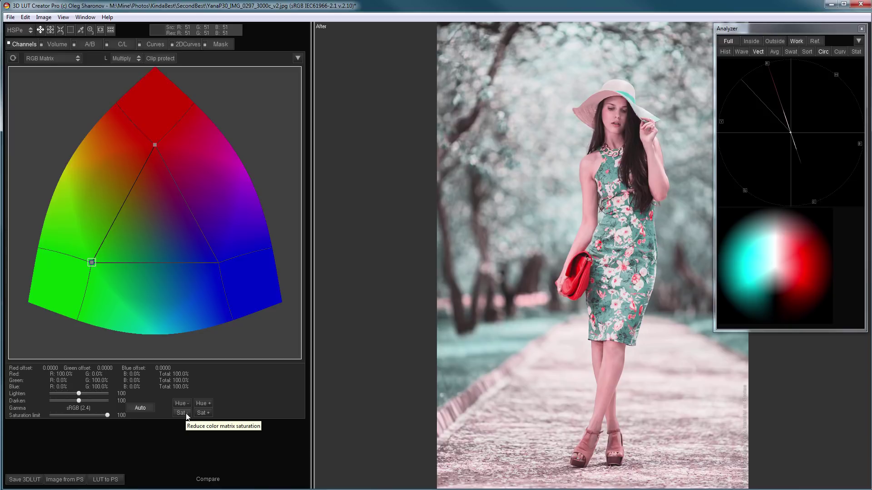
pyautogui.click(180, 413)
pyautogui.click(180, 412)
pyautogui.click(181, 413)
pyautogui.click(181, 412)
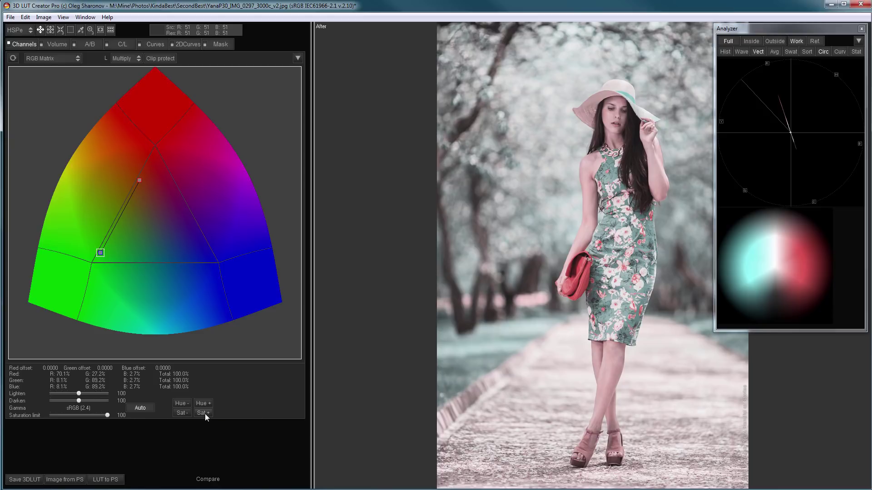
pyautogui.click(205, 413)
pyautogui.click(206, 413)
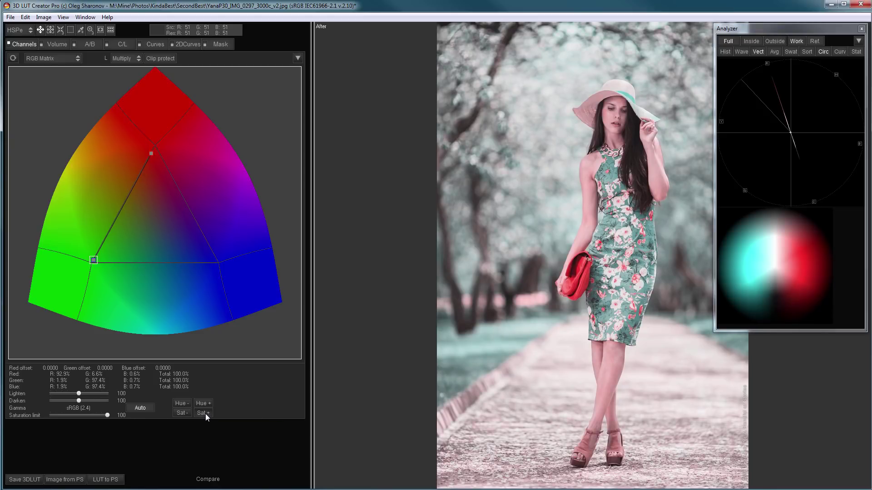
pyautogui.click(205, 413)
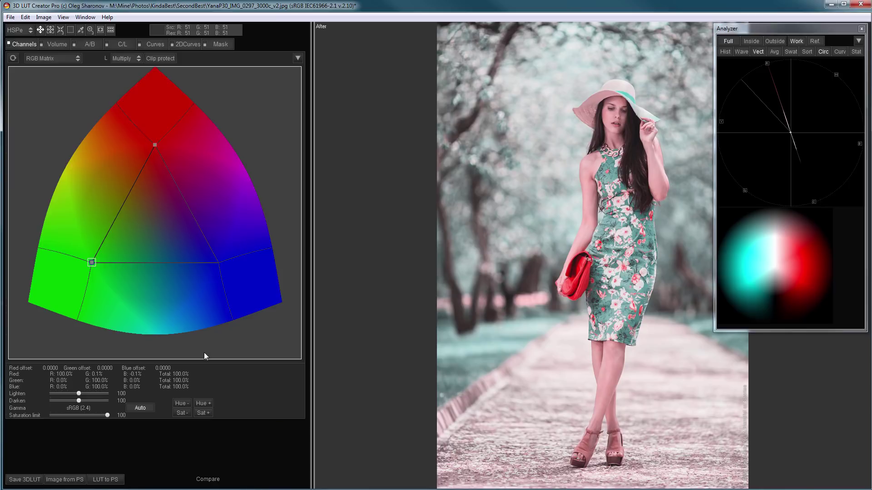
pyautogui.click(203, 403)
# Step: Rotate the RGB Matrix hues six Hue+ steps so the bag turns toward orange
pyautogui.click(200, 404)
pyautogui.click(200, 404)
pyautogui.click(200, 403)
pyautogui.click(200, 403)
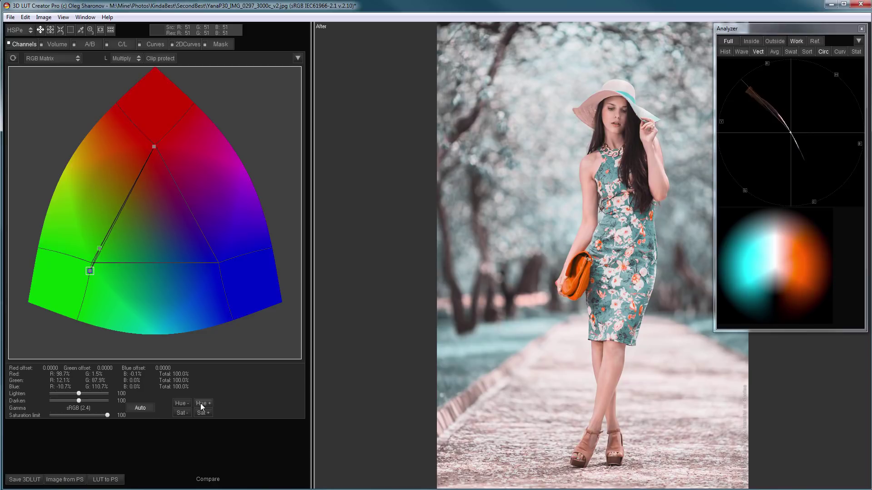
pyautogui.click(201, 403)
pyautogui.click(201, 403)
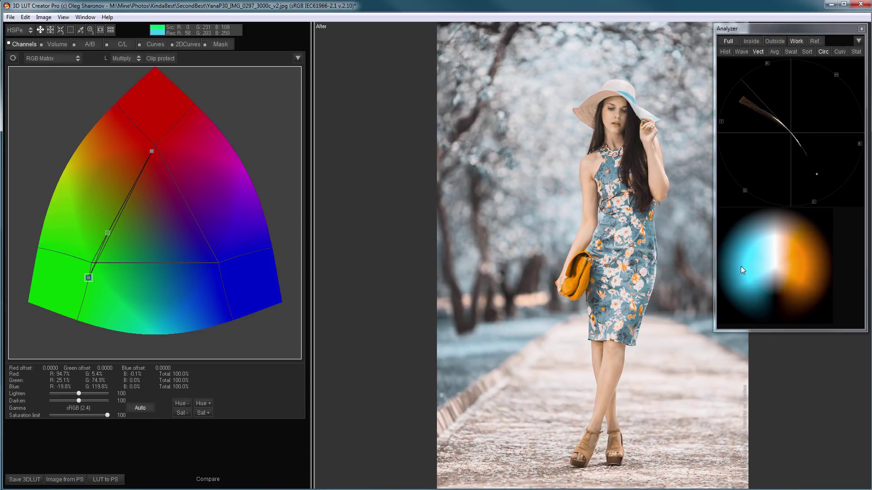
# Step: Rotate the hues three more steps and switch the matrix gamma from sRGB (2.4) to 1.00
pyautogui.click(205, 402)
pyautogui.click(204, 403)
pyautogui.click(205, 402)
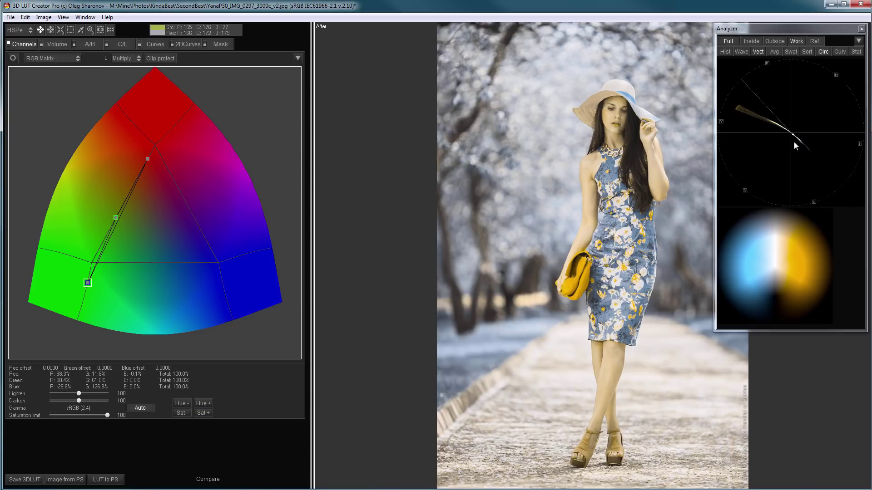
pyautogui.click(136, 410)
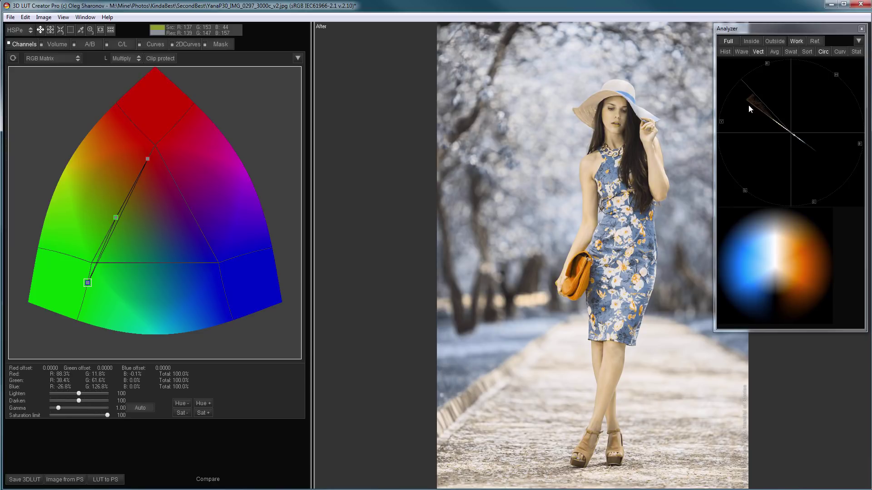
pyautogui.click(184, 404)
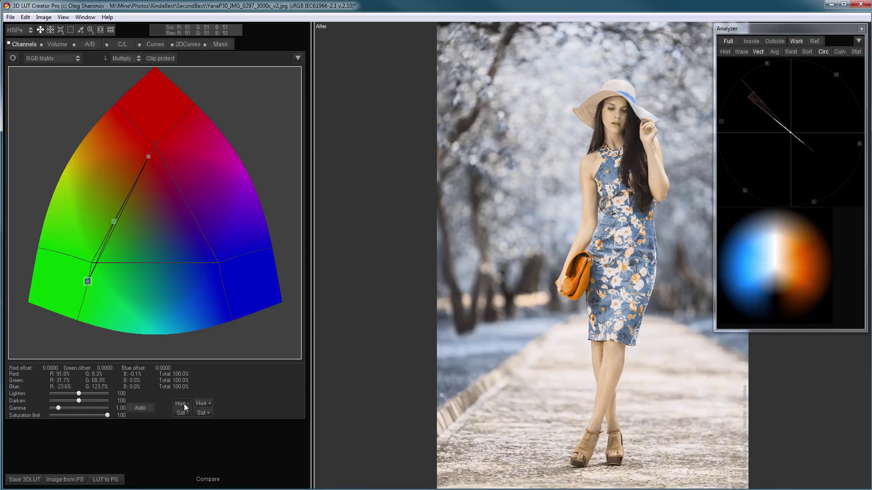
pyautogui.click(186, 404)
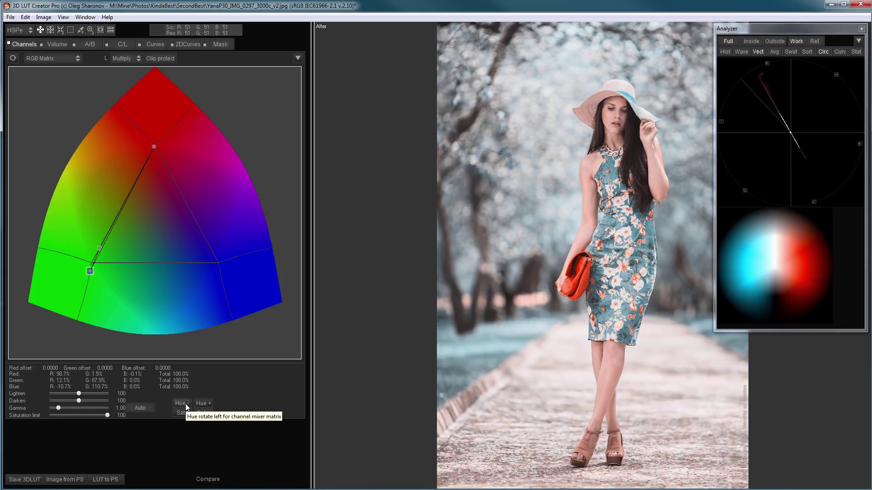
pyautogui.click(186, 404)
pyautogui.click(185, 404)
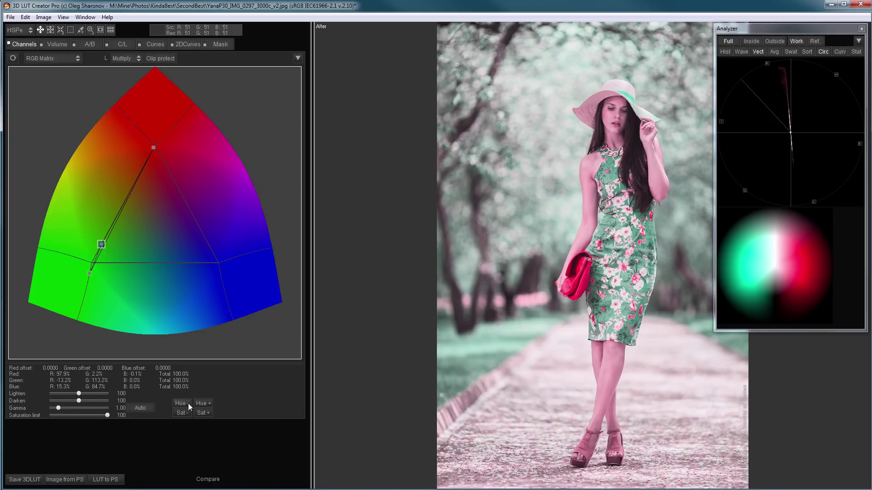
pyautogui.click(203, 404)
pyautogui.click(203, 404)
pyautogui.click(203, 403)
pyautogui.click(203, 403)
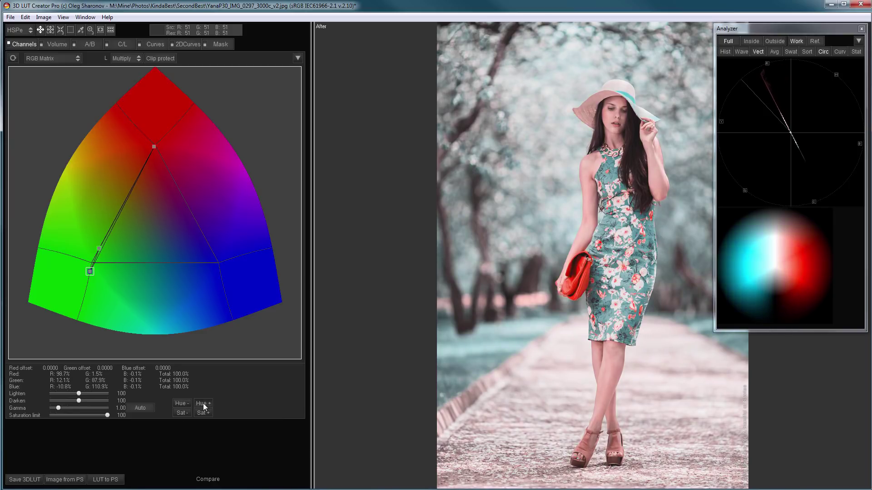
pyautogui.click(203, 403)
pyautogui.click(203, 403)
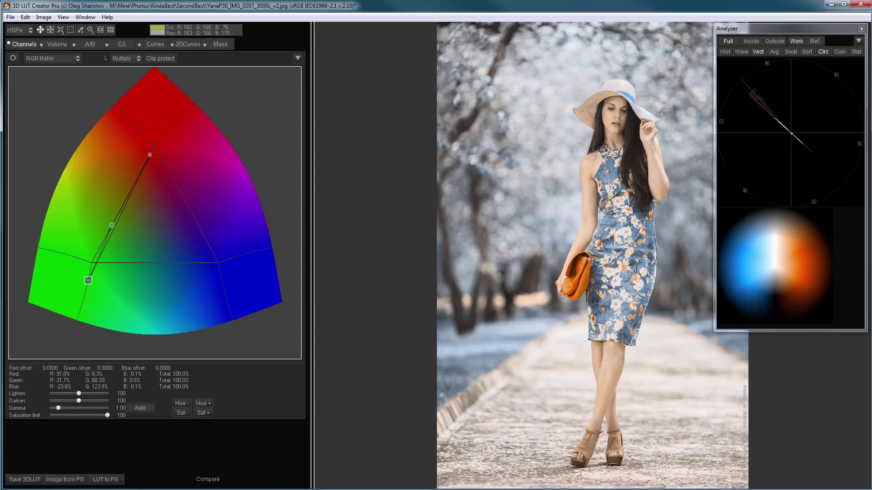
pyautogui.press('c')
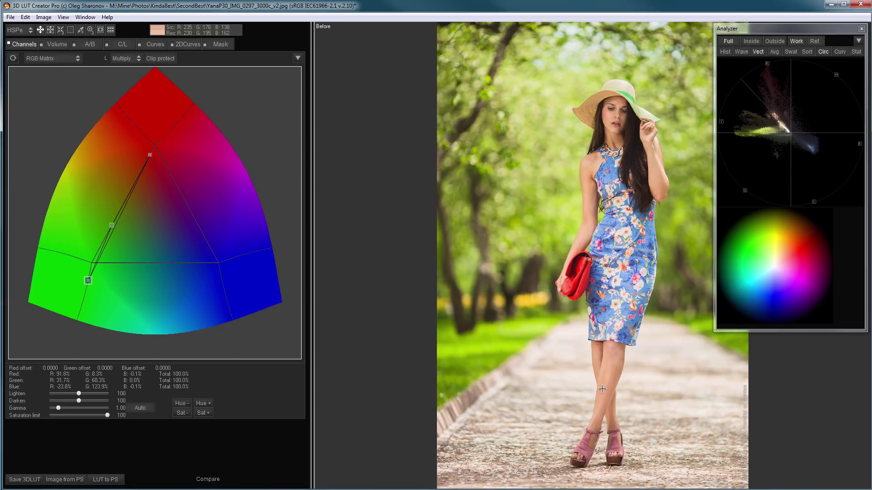
pyautogui.press('c')
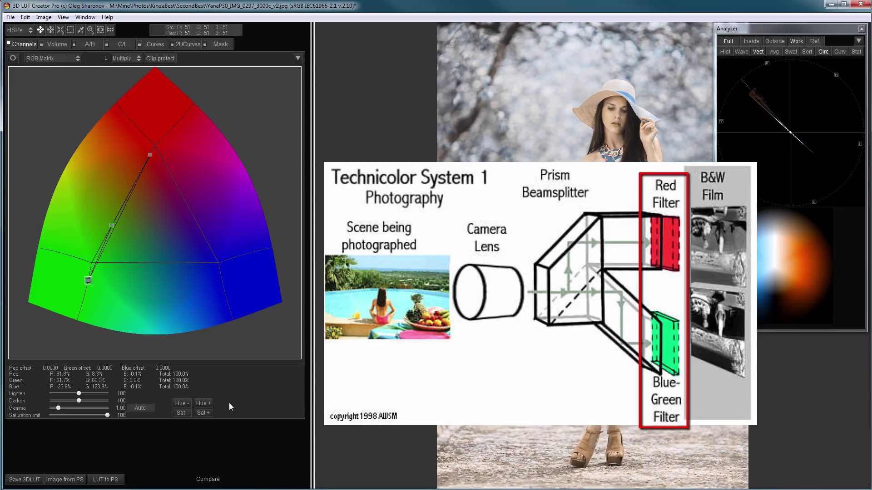
# Step: Nudge the RGB Matrix hues seven small steps with the hue rotation buttons
pyautogui.click(201, 404)
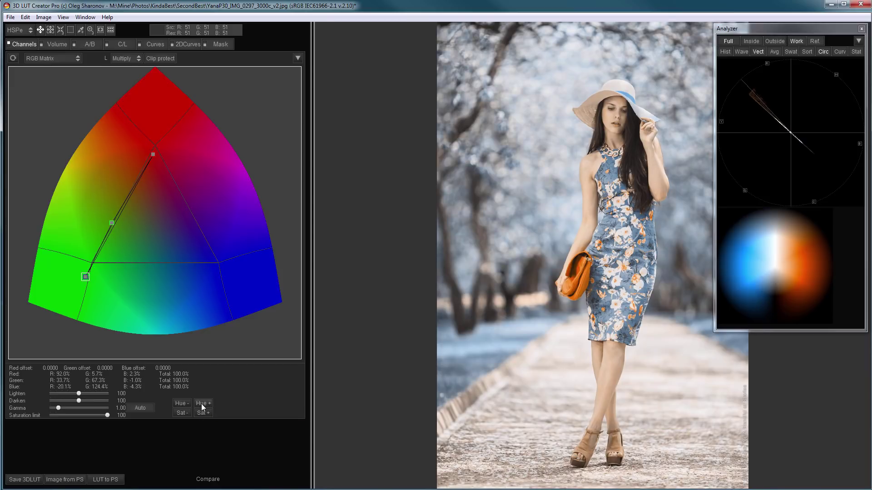
pyautogui.click(202, 408)
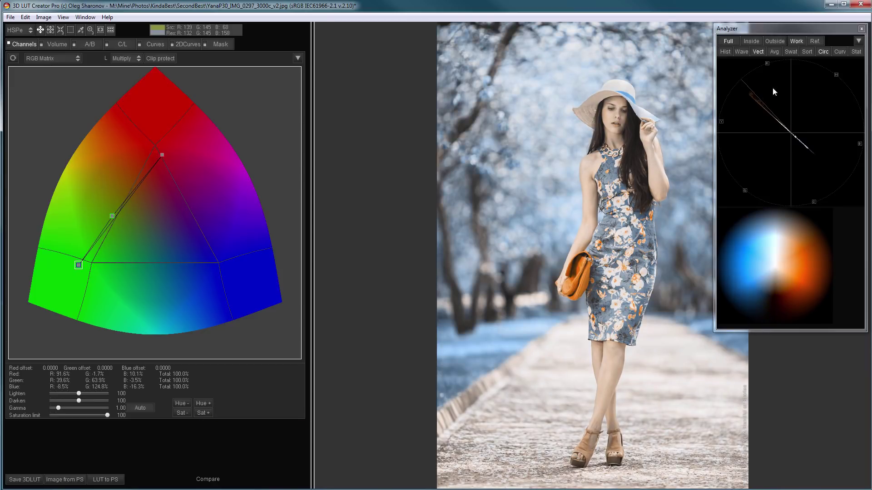
pyautogui.click(203, 403)
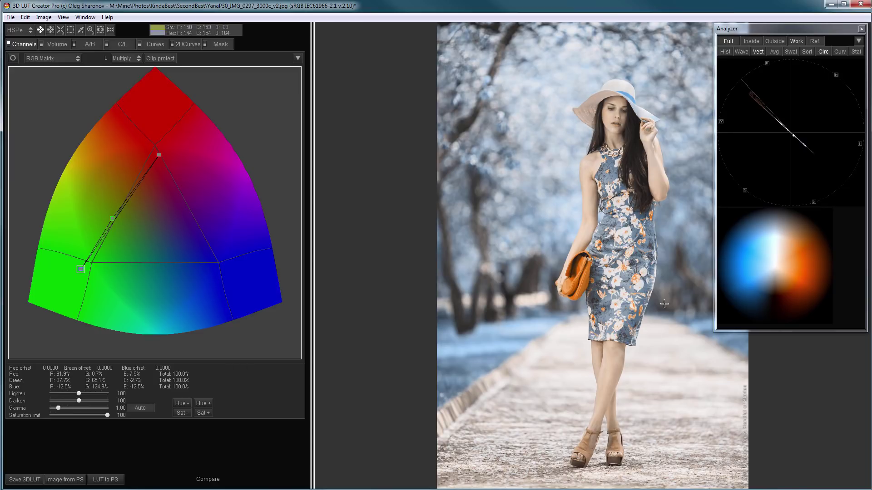
pyautogui.click(203, 402)
pyautogui.click(203, 402)
pyautogui.click(204, 403)
pyautogui.click(204, 403)
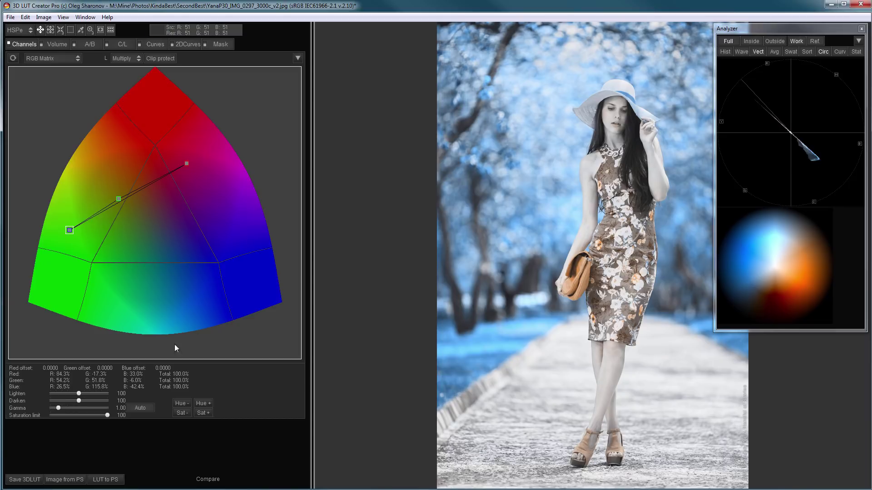
# Step: Rotate the hues nine steps the opposite way until the alley looks warm orange and the dress blue
pyautogui.click(180, 405)
pyautogui.click(181, 405)
pyautogui.click(181, 405)
pyautogui.click(181, 405)
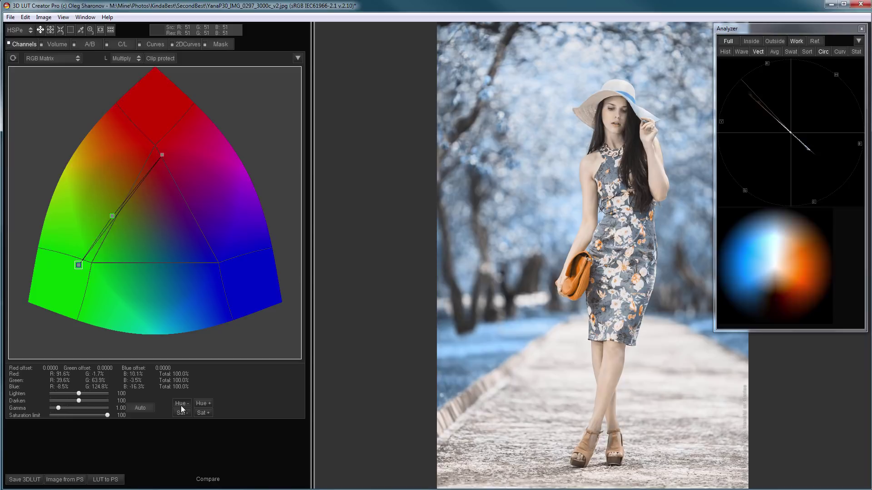
pyautogui.click(181, 405)
pyautogui.click(181, 405)
pyautogui.click(181, 405)
pyautogui.click(180, 405)
pyautogui.click(181, 405)
pyautogui.click(181, 405)
pyautogui.click(181, 405)
pyautogui.click(180, 405)
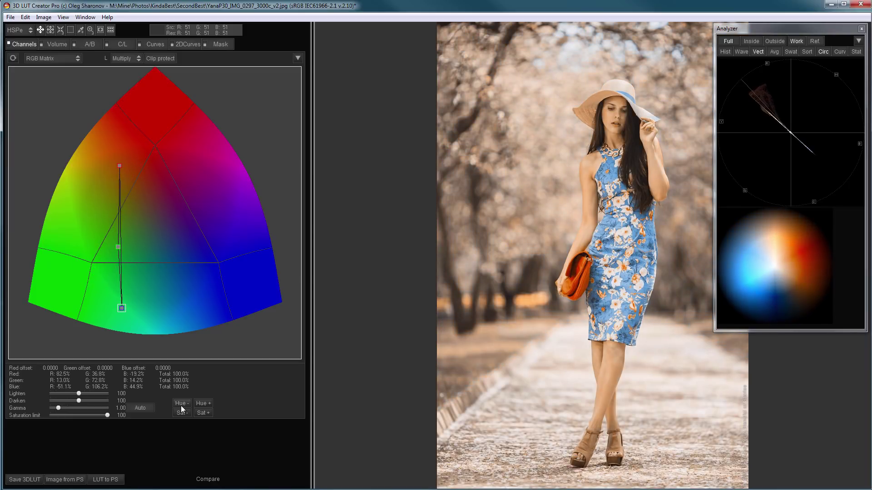
pyautogui.click(180, 405)
pyautogui.click(180, 405)
pyautogui.click(183, 404)
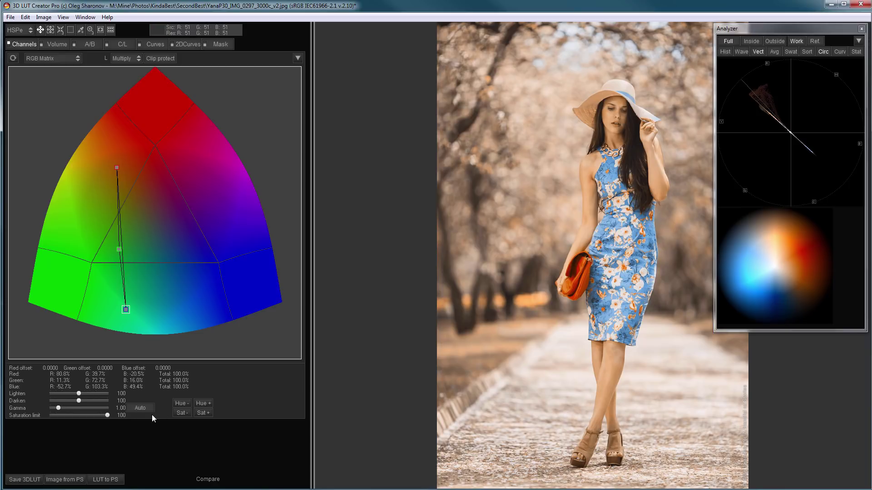
pyautogui.click(176, 405)
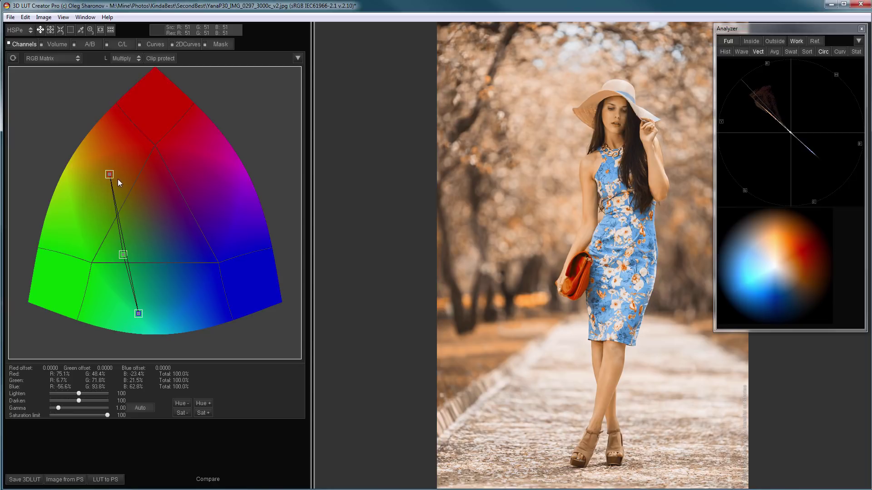
# Step: Drag the red primary toward the red apex until the red row reads R 131.0%, G -24.7%, B -6.3%
pyautogui.moveTo(111, 177); pyautogui.dragTo(124, 144)
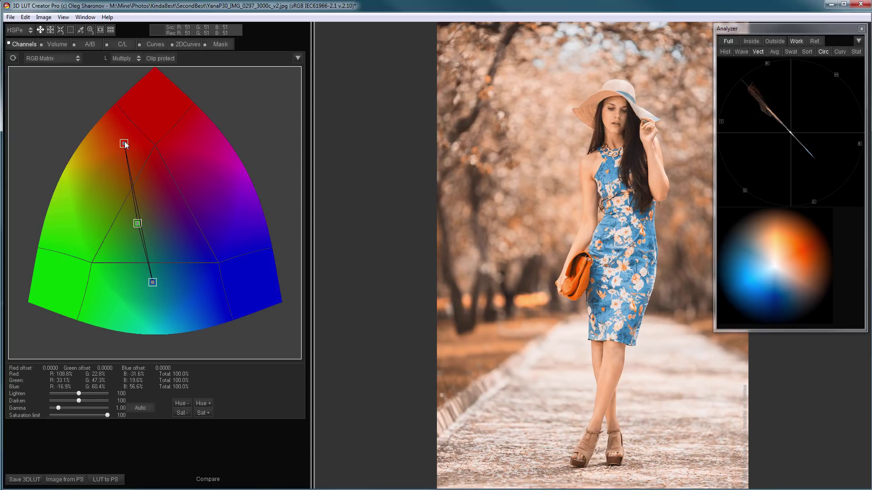
pyautogui.moveTo(126, 144); pyautogui.dragTo(139, 123)
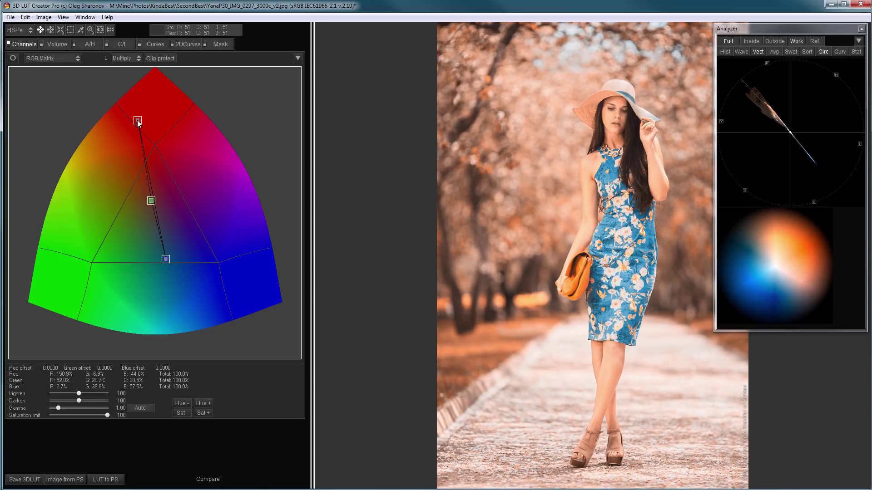
pyautogui.moveTo(138, 123); pyautogui.dragTo(168, 169)
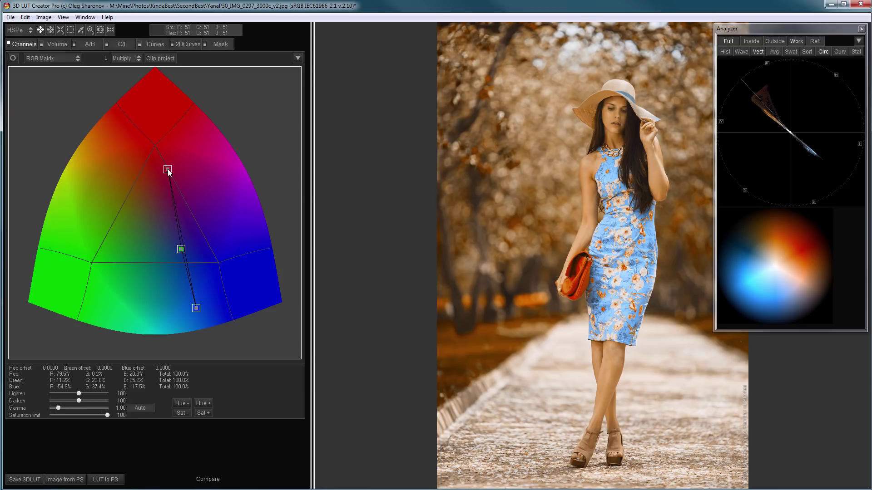
pyautogui.moveTo(168, 168); pyautogui.dragTo(165, 129)
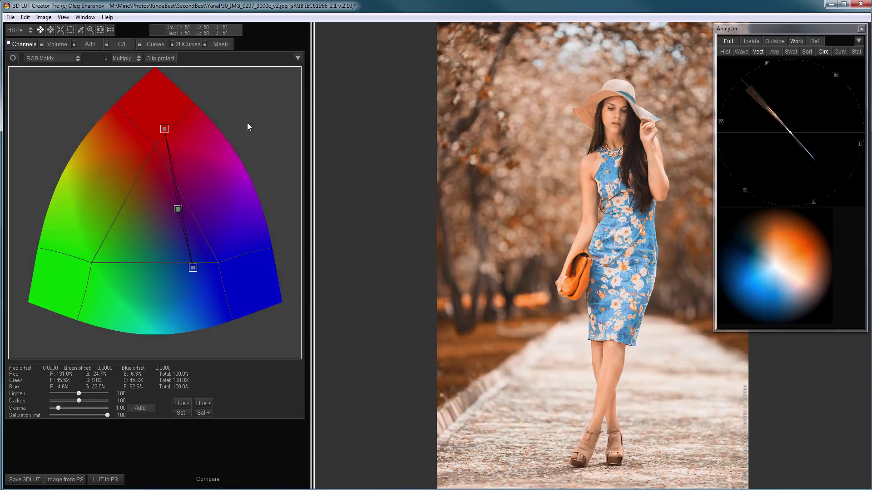
pyautogui.press('c')
# Step: Lower Master Blend to 68, compare against the original, and close the Analyzer window
pyautogui.click(221, 46)
pyautogui.moveTo(174, 282); pyautogui.dragTo(172, 282)
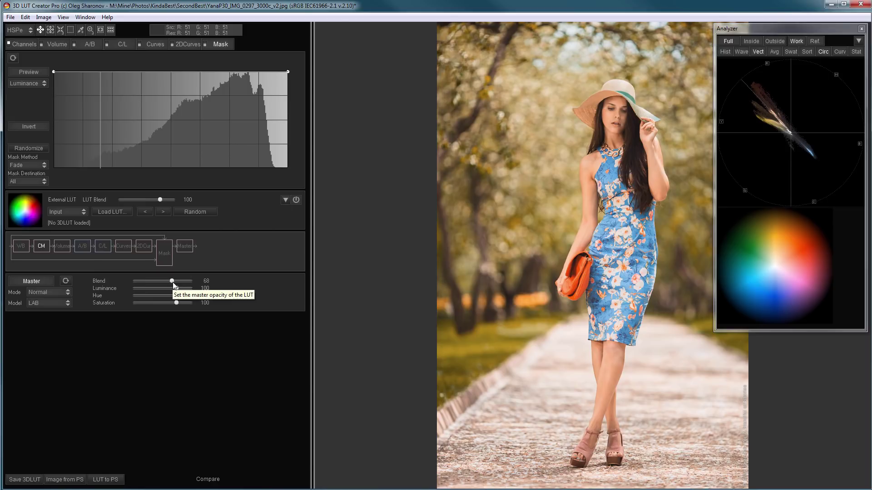
pyautogui.press('c')
pyautogui.press('c')
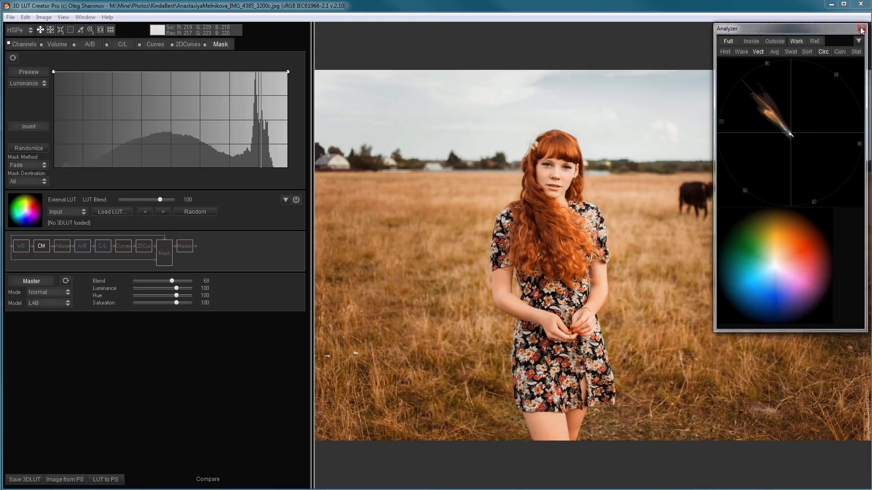
pyautogui.click(860, 29)
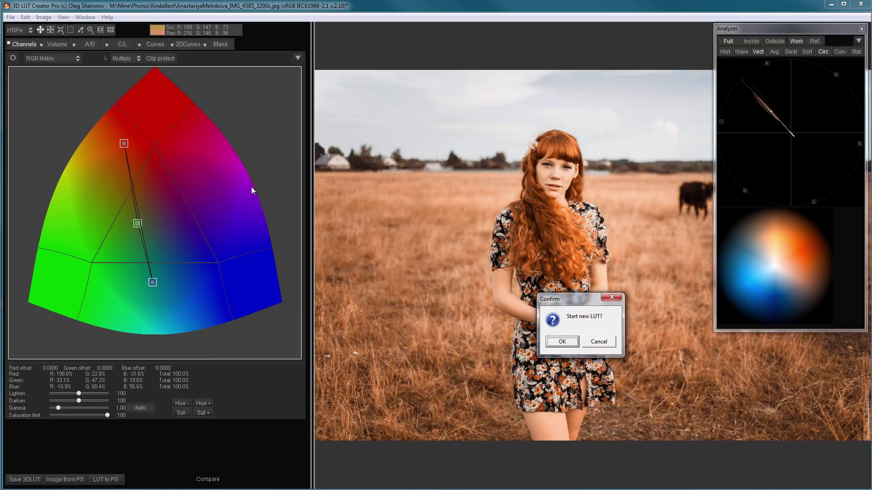
# Step: Reset the matrix, drag the green node onto blue, and select all three primaries
pyautogui.press('Return')
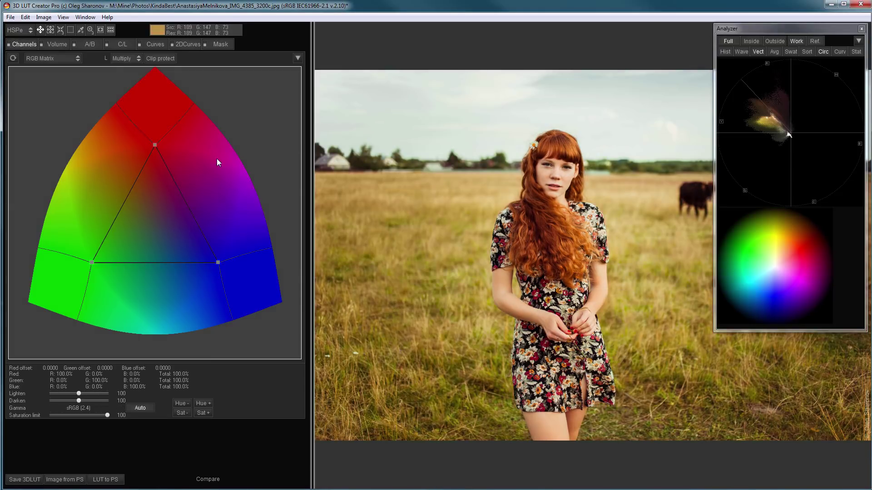
pyautogui.moveTo(91, 263); pyautogui.dragTo(218, 263)
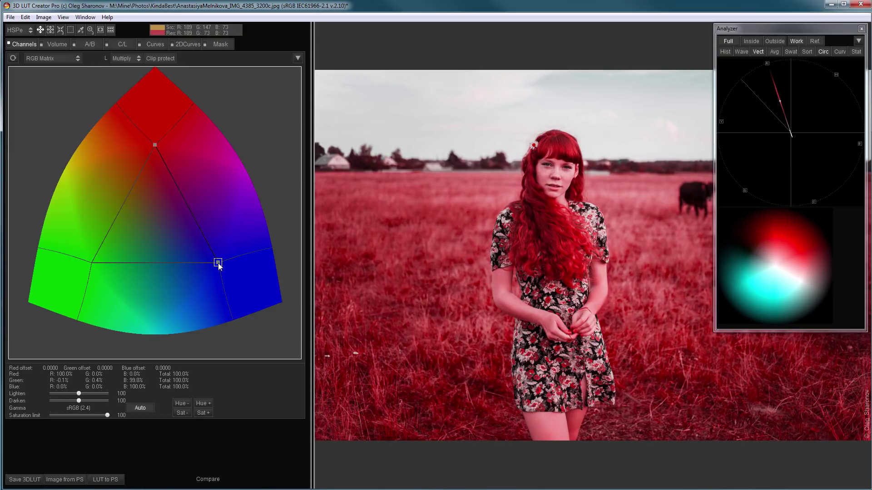
pyautogui.click(184, 403)
pyautogui.click(184, 404)
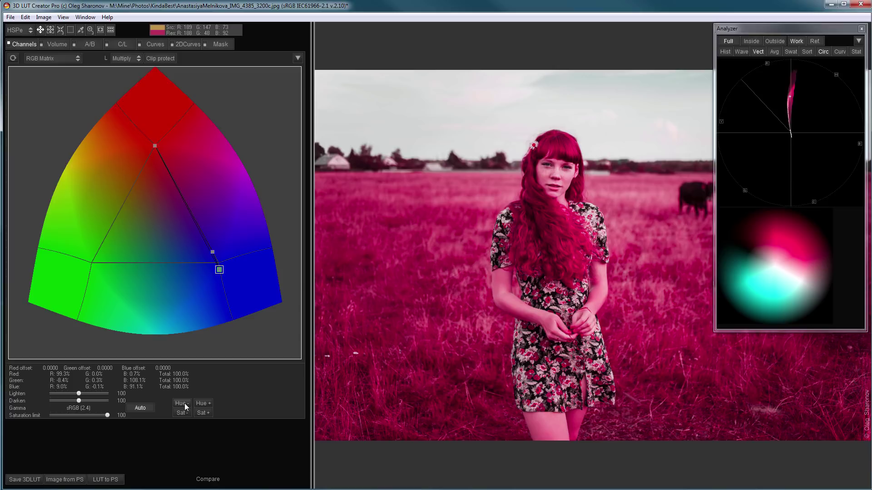
pyautogui.moveTo(132, 111); pyautogui.dragTo(206, 240)
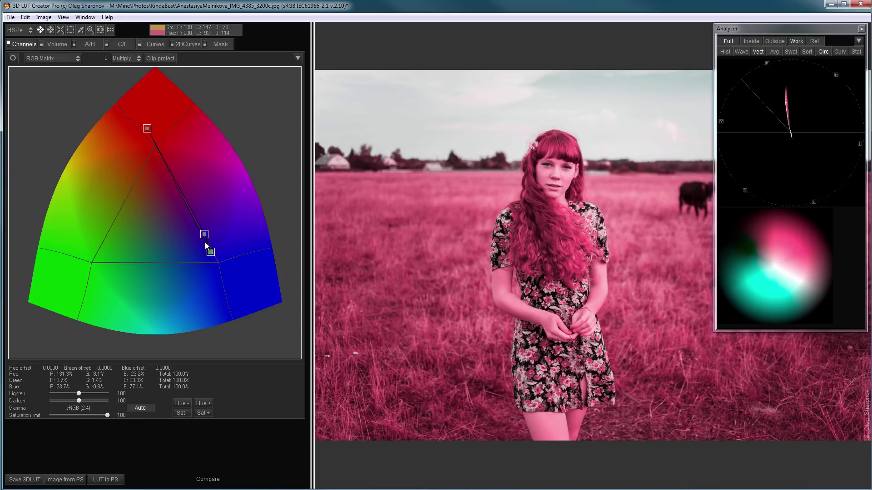
# Step: Rotate the whole matrix back and forth with Hue-/Hue+ until the field reddens
pyautogui.click(182, 403)
pyautogui.click(181, 403)
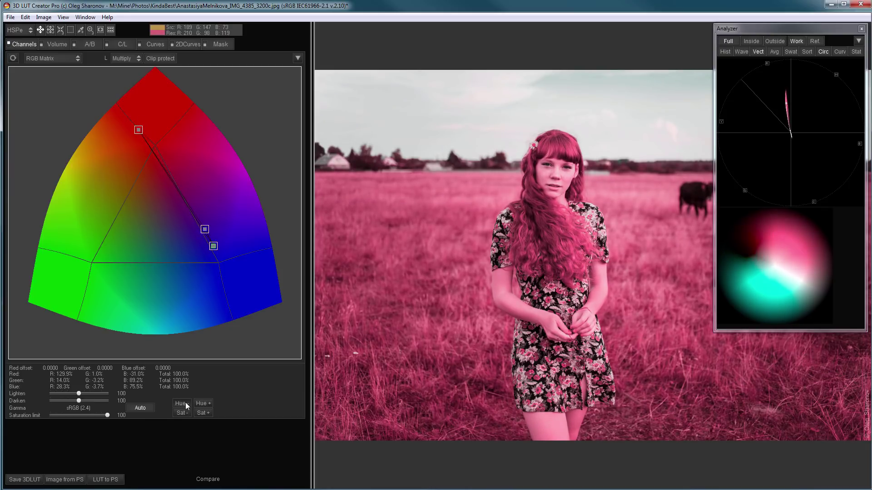
pyautogui.click(202, 403)
pyautogui.click(203, 404)
pyautogui.click(203, 404)
pyautogui.click(202, 404)
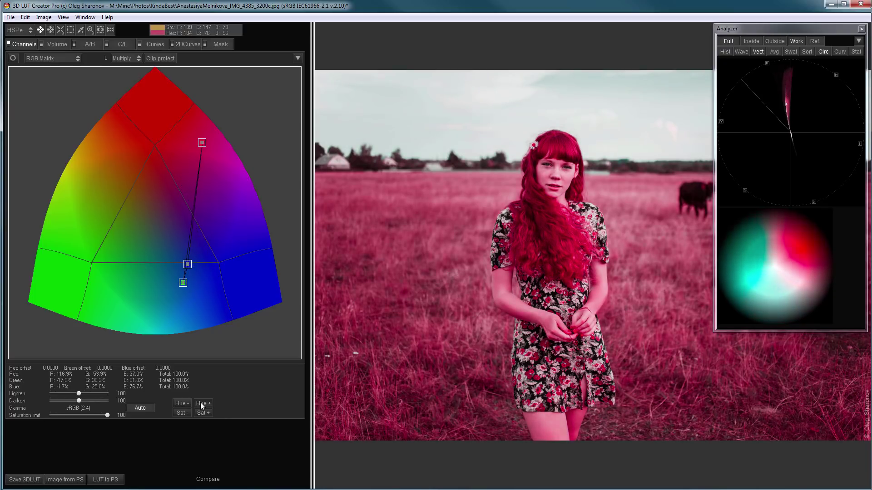
pyautogui.click(202, 405)
pyautogui.click(203, 404)
pyautogui.click(181, 403)
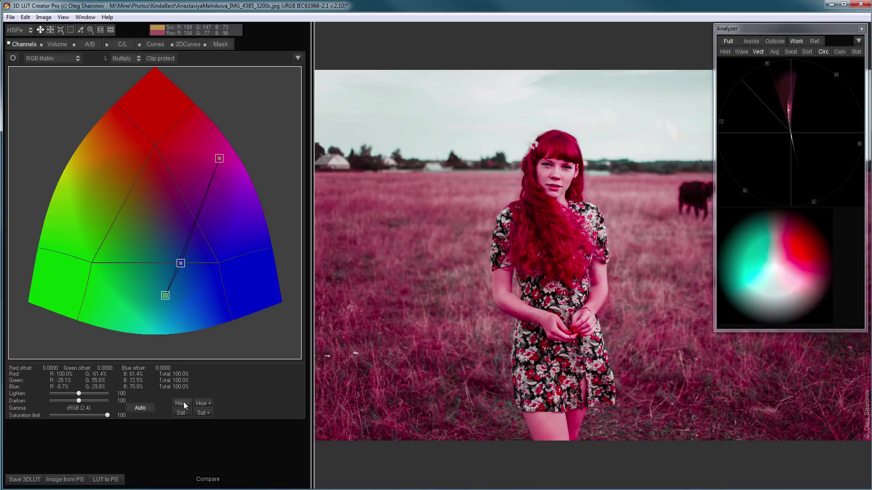
pyautogui.click(182, 403)
# Step: Set matrix gamma to 1.00, rotate two more steps, and refine the red and cyan primaries
pyautogui.click(140, 408)
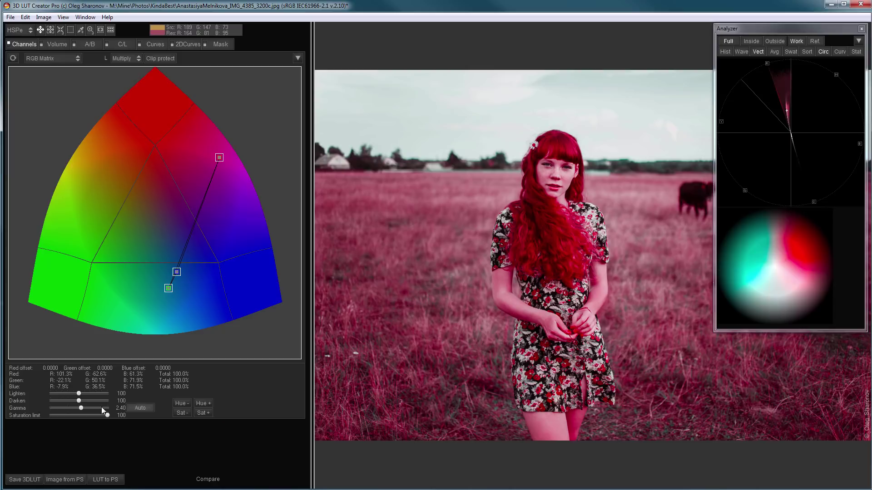
pyautogui.click(203, 404)
pyautogui.click(203, 405)
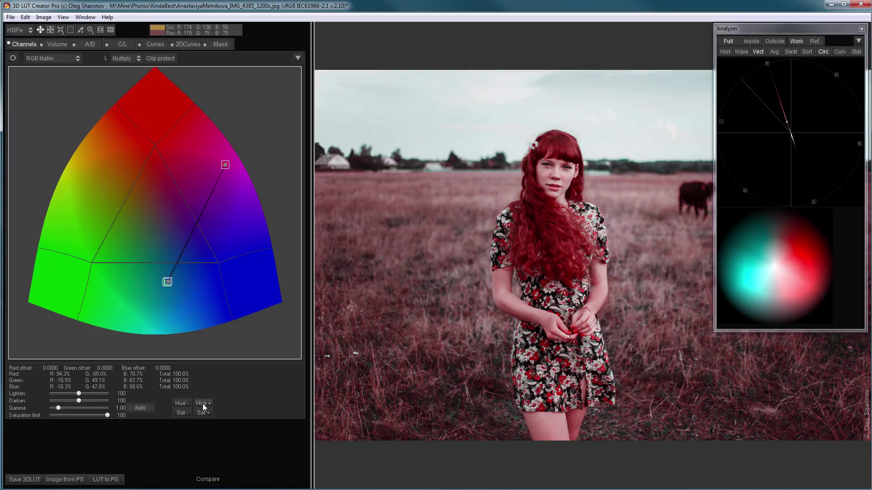
pyautogui.moveTo(227, 170); pyautogui.dragTo(216, 150)
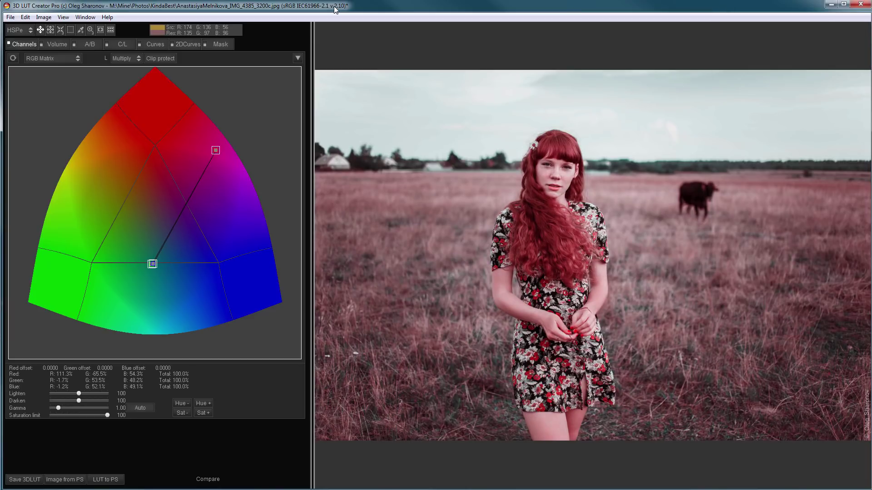
# Step: Try Master Blend at 75 and compare the grade against the ungraded original
pyautogui.click(227, 47)
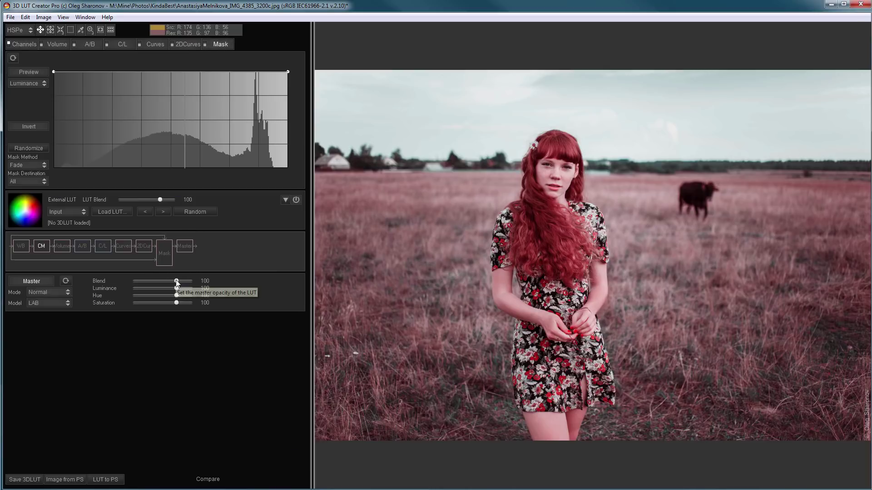
pyautogui.moveTo(176, 279); pyautogui.dragTo(173, 282)
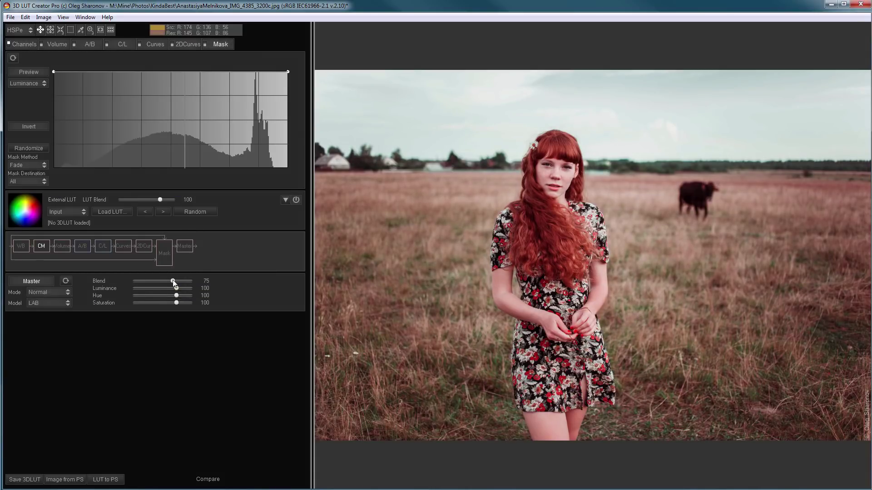
pyautogui.click(422, 119)
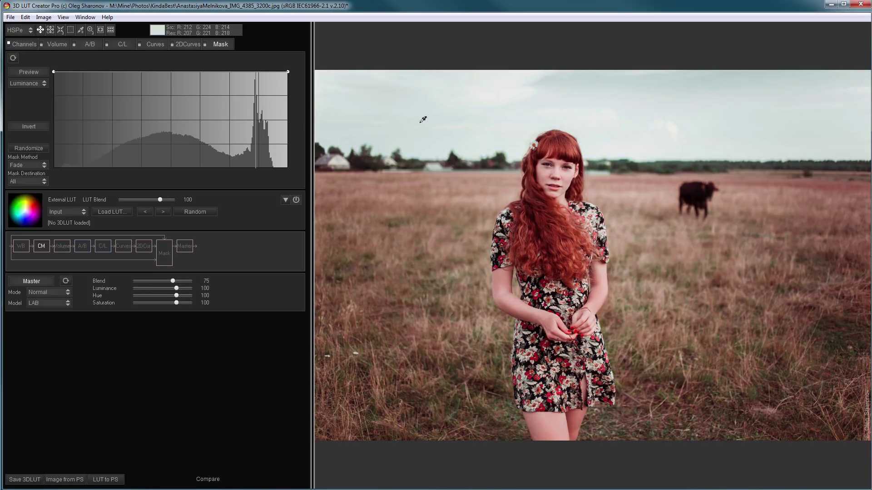
pyautogui.click(21, 45)
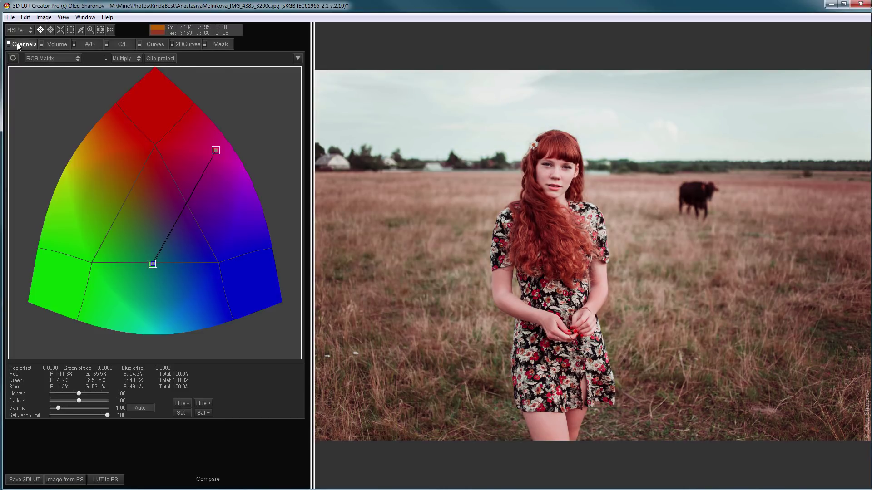
# Step: Display the A/B colour grid with its Temp and Tint sliders
pyautogui.click(220, 44)
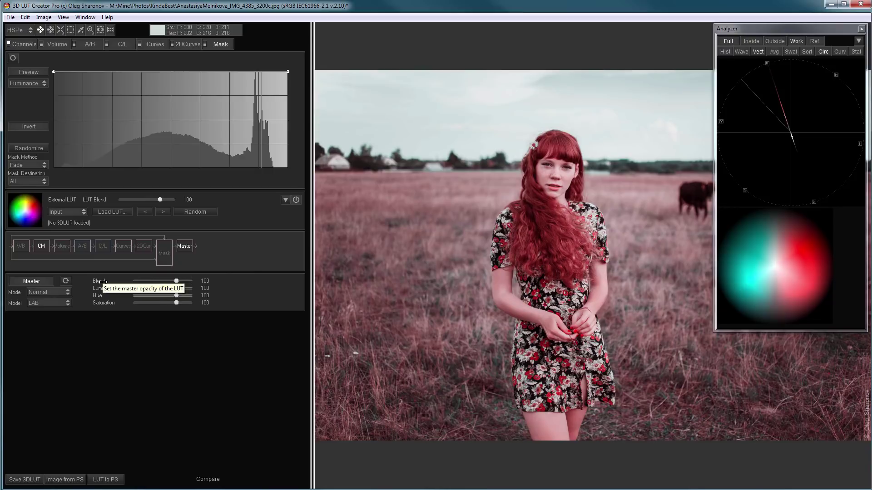
pyautogui.click(23, 44)
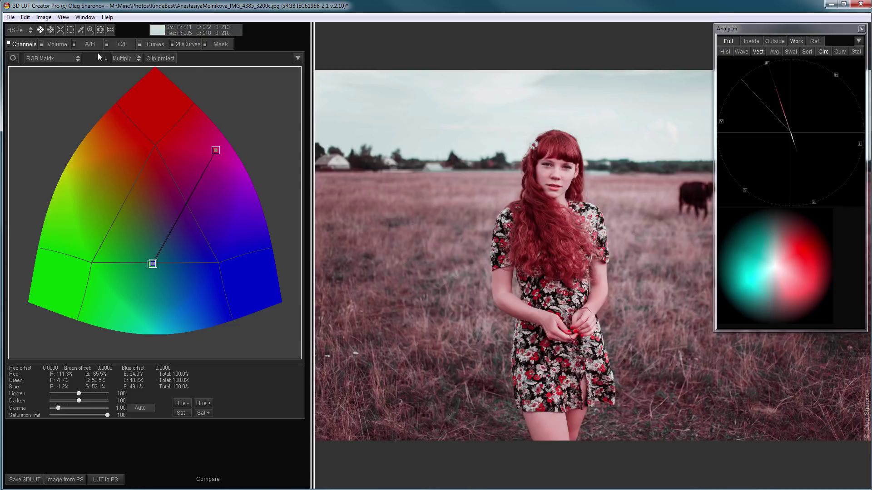
pyautogui.click(83, 44)
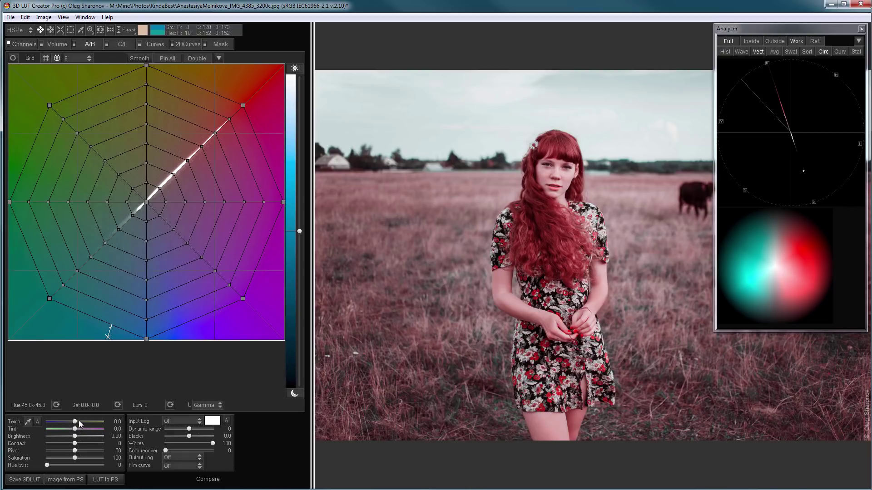
# Step: Cool the red-field portrait's temperature to -22.0, via -20.4
pyautogui.moveTo(75, 422); pyautogui.dragTo(69, 422)
pyautogui.moveTo(70, 422); pyautogui.dragTo(77, 431)
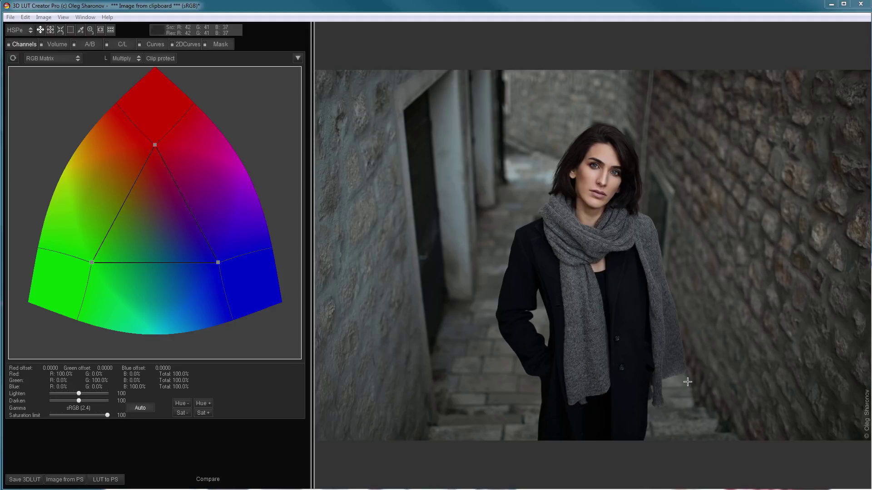
# Step: Remap the green primary onto blue and rotate the channel-mix hues about ten steps
pyautogui.moveTo(92, 262); pyautogui.dragTo(218, 263)
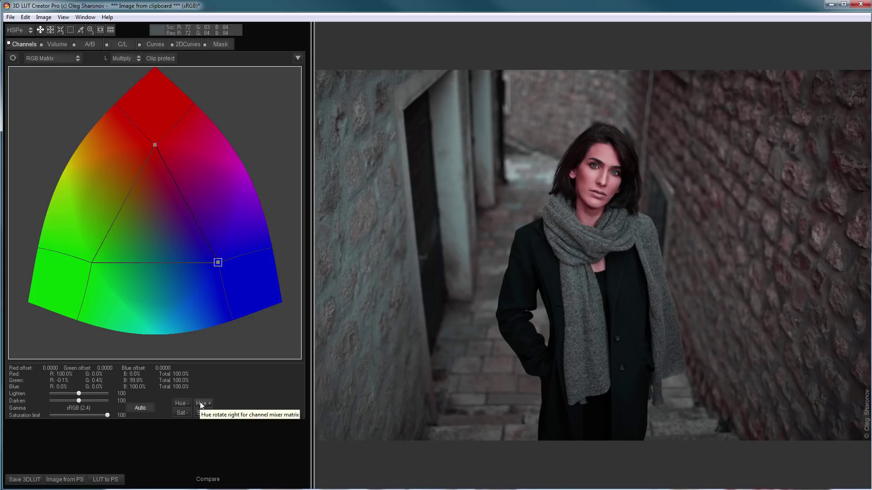
pyautogui.click(200, 403)
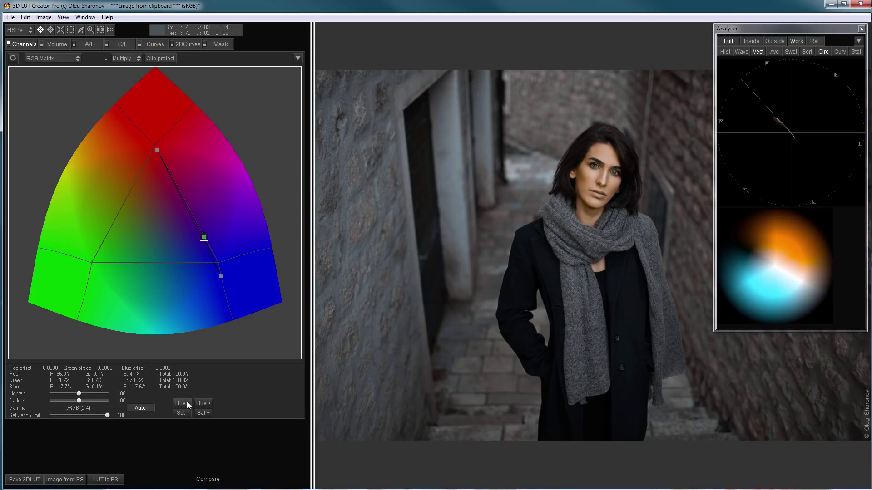
pyautogui.click(189, 405)
pyautogui.click(203, 405)
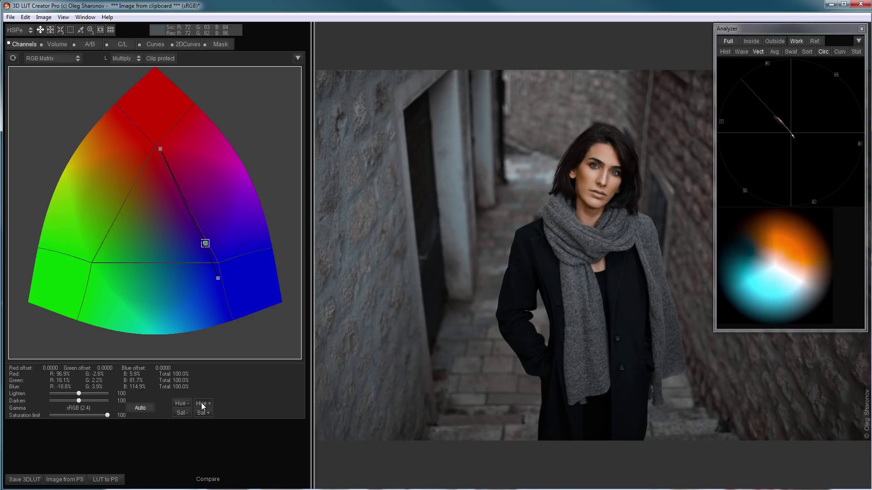
pyautogui.click(205, 405)
pyautogui.click(206, 404)
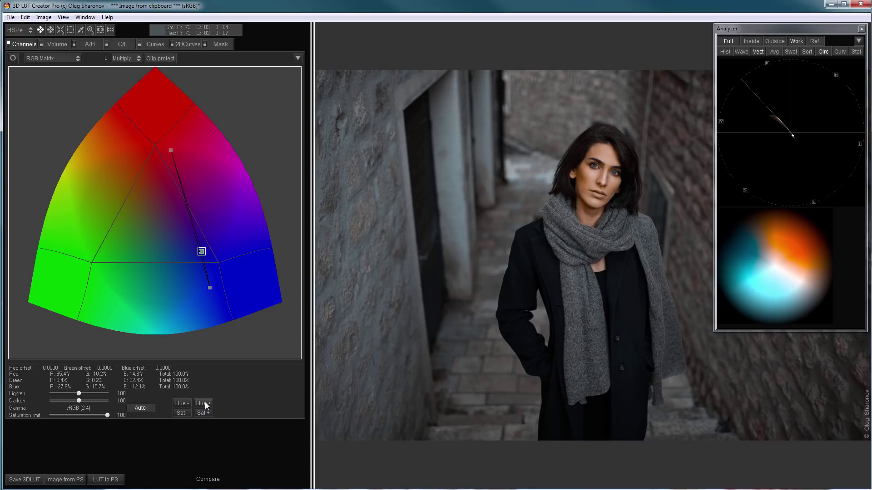
pyautogui.click(205, 402)
pyautogui.click(205, 403)
pyautogui.click(206, 402)
pyautogui.click(205, 402)
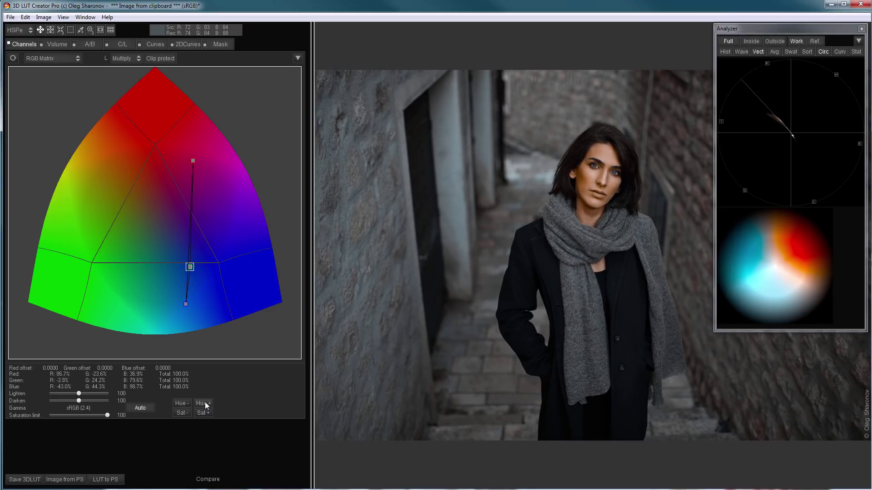
pyautogui.click(186, 405)
pyautogui.click(89, 44)
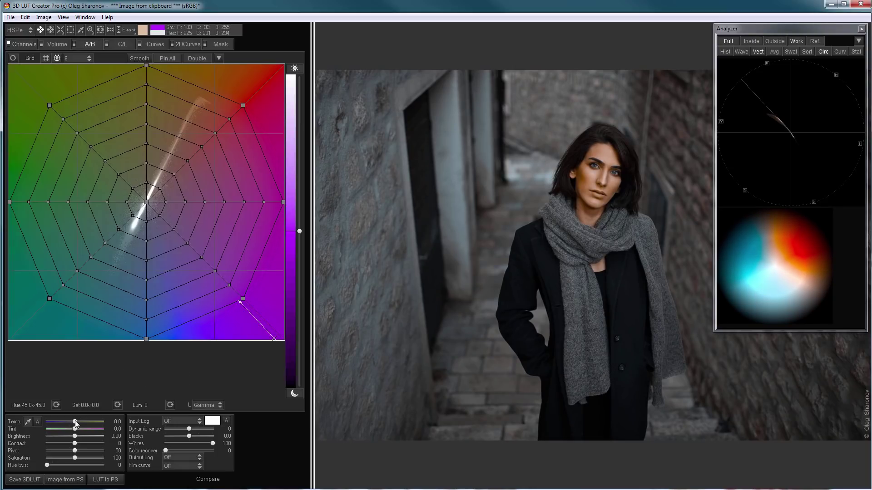
# Step: Cool the alley portrait to -20.4 and boost the channel-mix saturation twice
pyautogui.moveTo(75, 424); pyautogui.dragTo(70, 423)
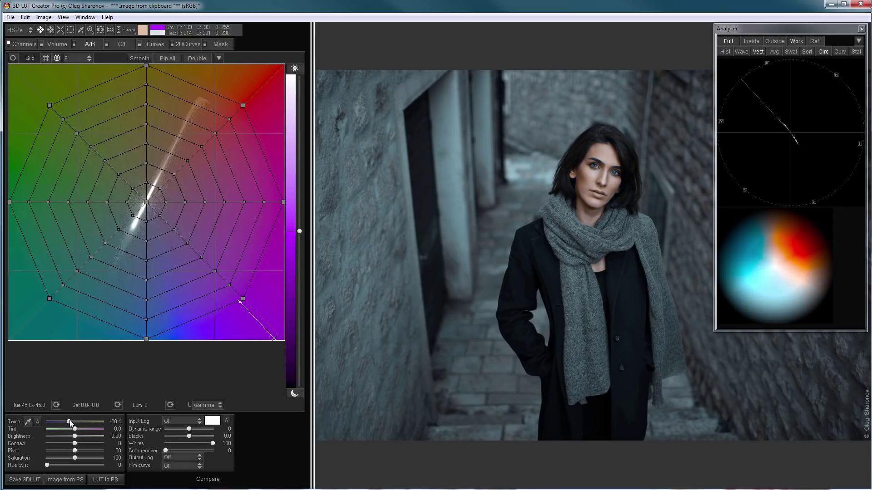
pyautogui.hotkey('ctrl', 'z')
pyautogui.hotkey('ctrl', 'z')
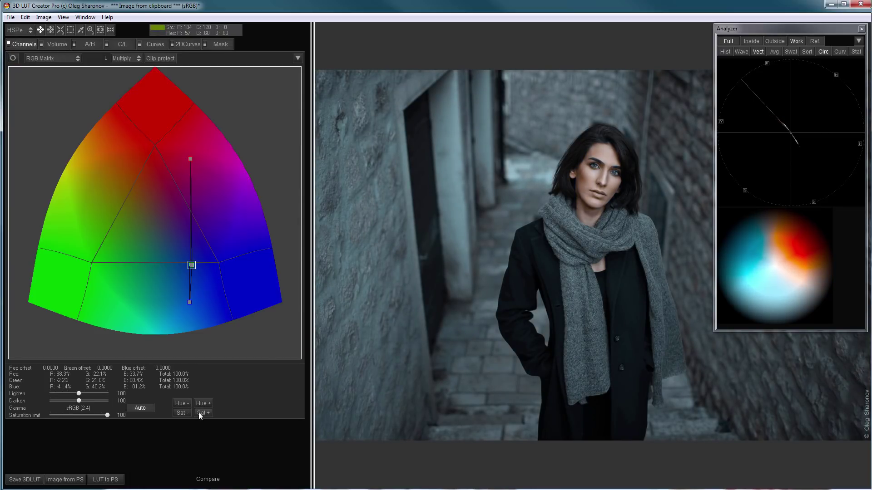
pyautogui.click(201, 413)
pyautogui.click(201, 413)
# Step: Darken the master curve, capping whites at 221 and lifting blacks to 16
pyautogui.click(154, 44)
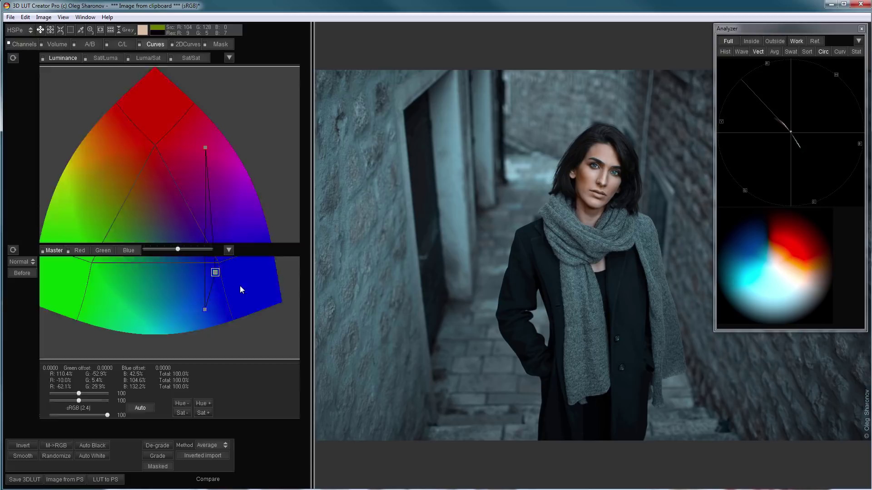
pyautogui.moveTo(102, 391); pyautogui.dragTo(105, 399)
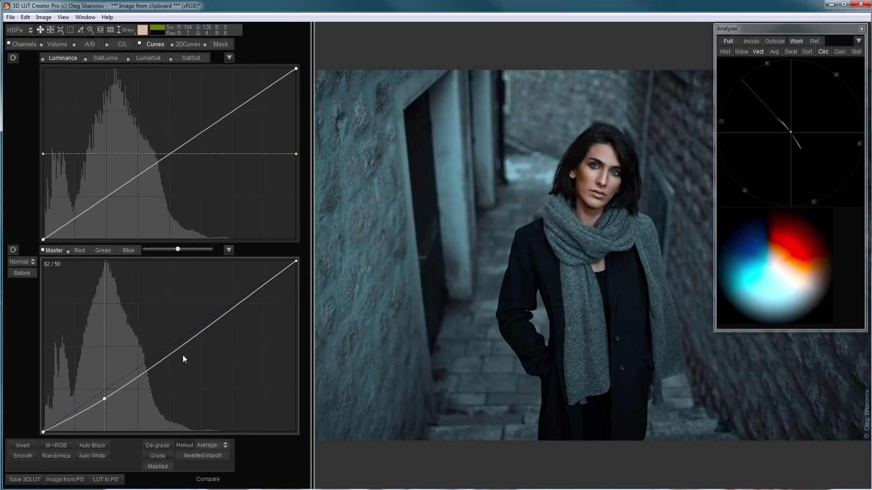
pyautogui.click(218, 317)
pyautogui.moveTo(296, 261); pyautogui.dragTo(304, 286)
pyautogui.moveTo(43, 431); pyautogui.dragTo(43, 423)
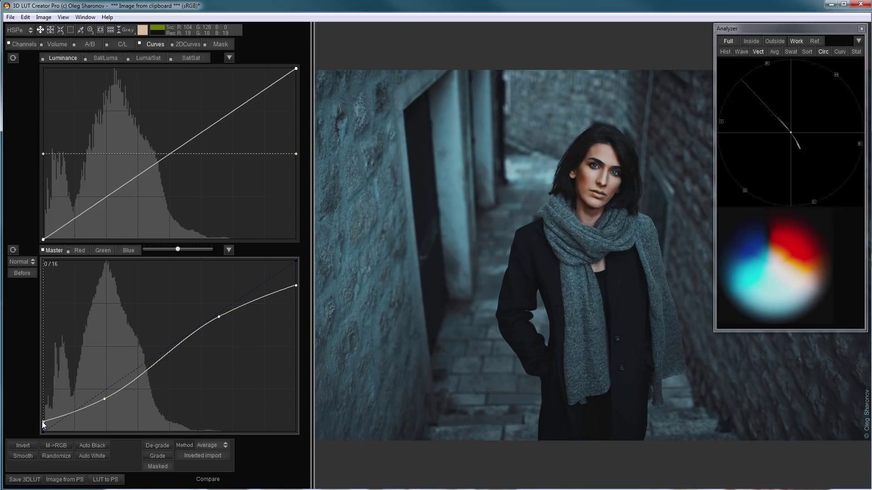
pyautogui.click(22, 44)
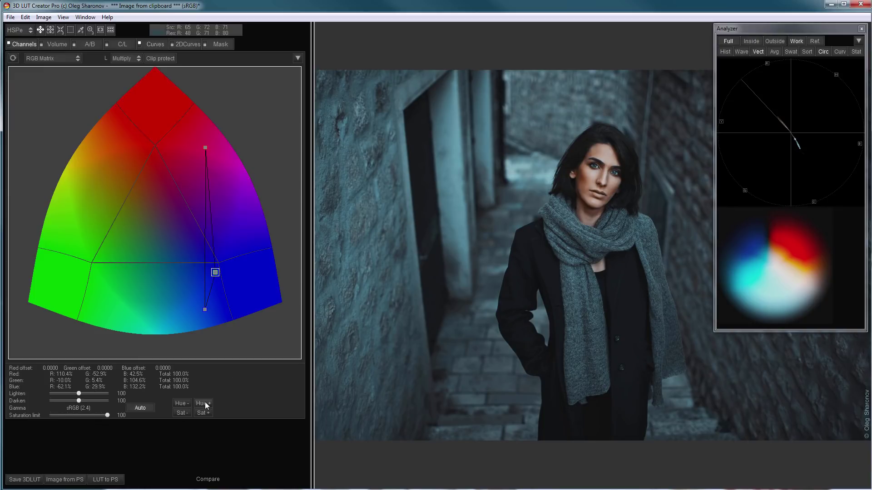
# Step: Rotate the channel-mix hues four steps and shift the mix point up and left
pyautogui.click(205, 403)
pyautogui.click(205, 402)
pyautogui.click(205, 403)
pyautogui.click(205, 402)
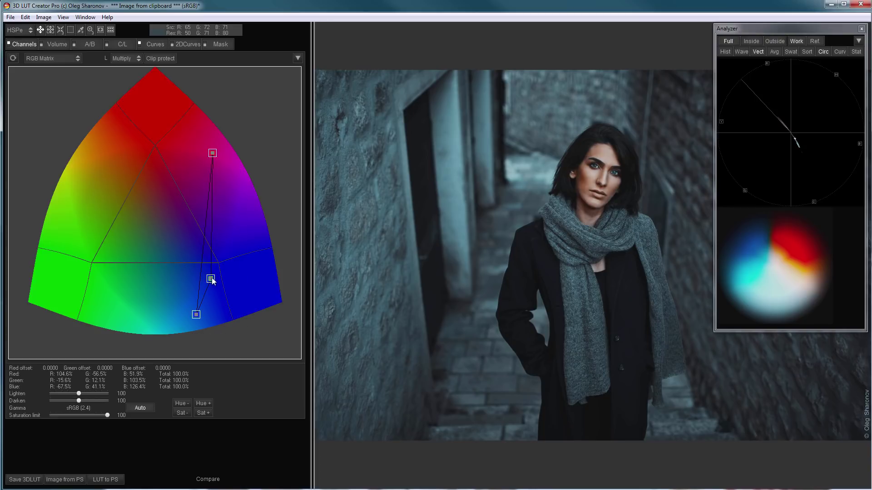
pyautogui.moveTo(210, 278); pyautogui.dragTo(199, 265)
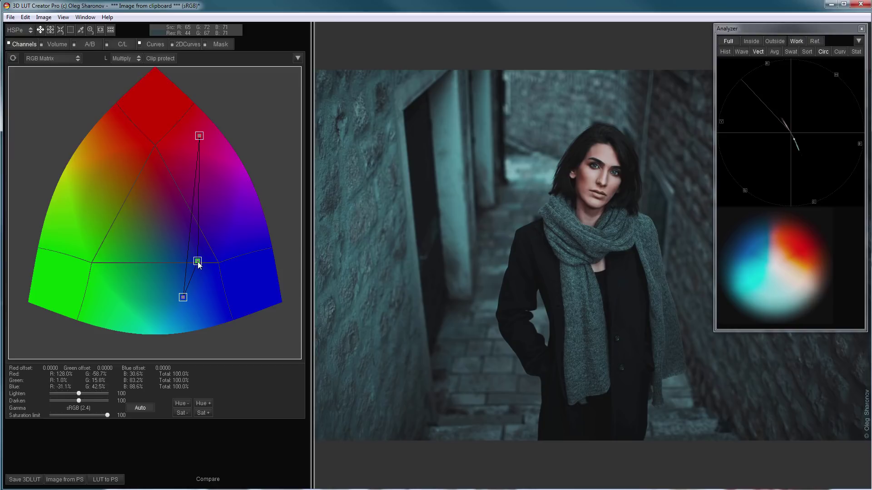
# Step: Ease the temperature to -17.1 and nudge the channel-mix hues back
pyautogui.click(90, 44)
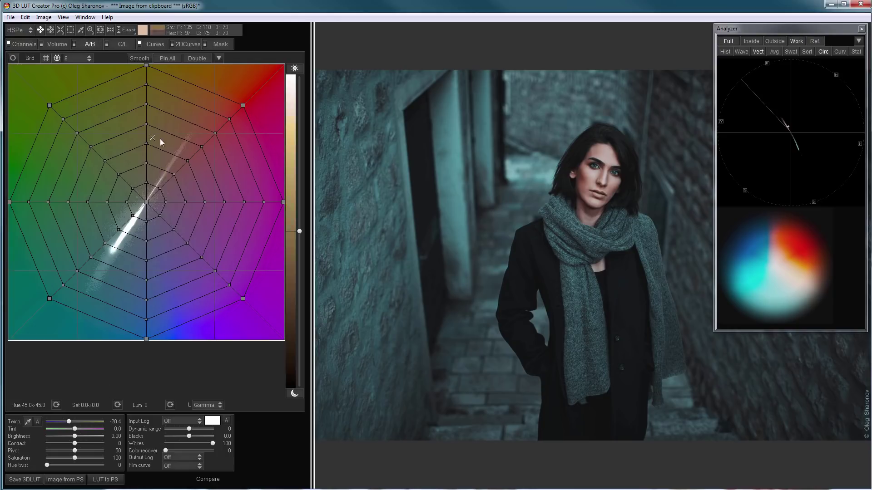
pyautogui.moveTo(69, 422); pyautogui.dragTo(70, 422)
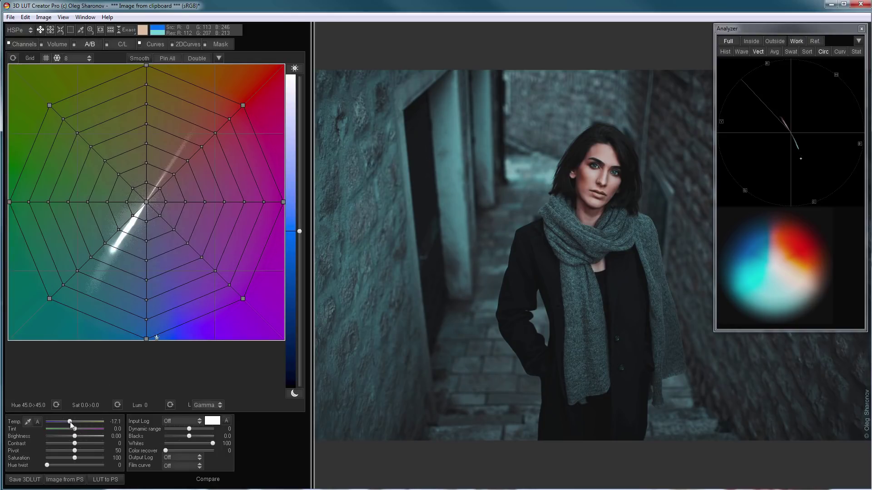
pyautogui.click(24, 45)
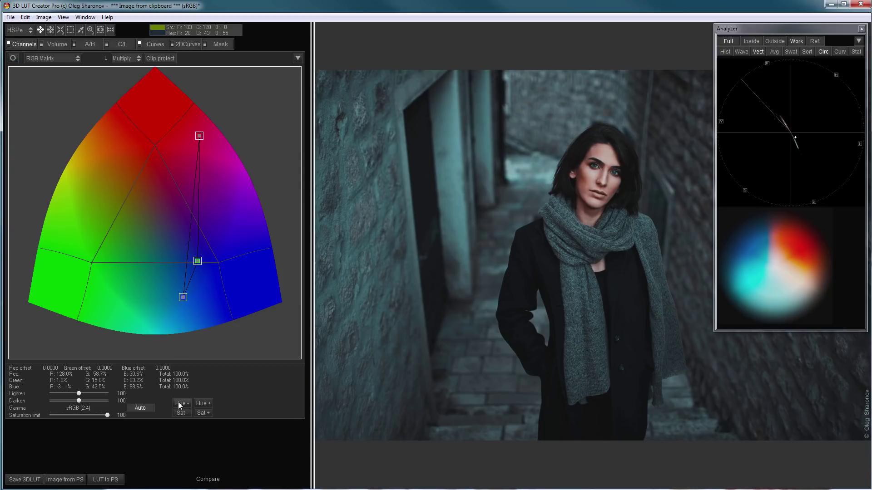
pyautogui.click(202, 404)
pyautogui.click(202, 404)
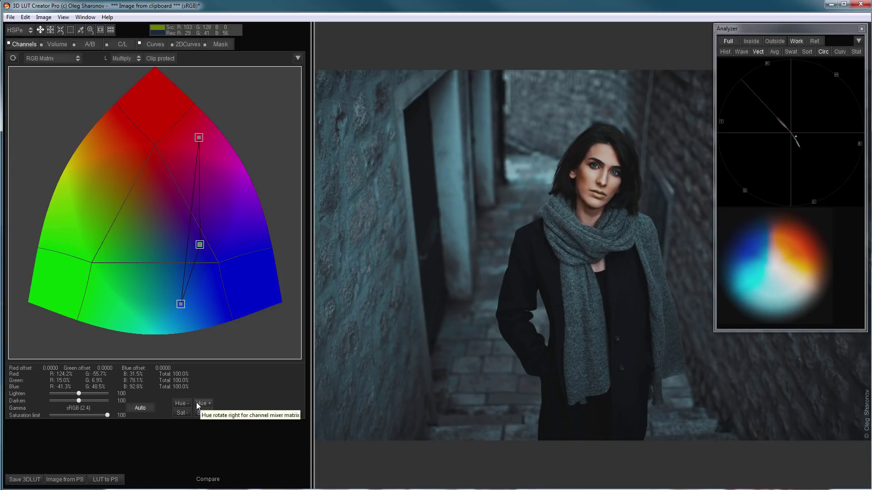
pyautogui.click(181, 404)
# Step: Set the matrix gamma to 1.00 and close the colour analyzer
pyautogui.click(78, 407)
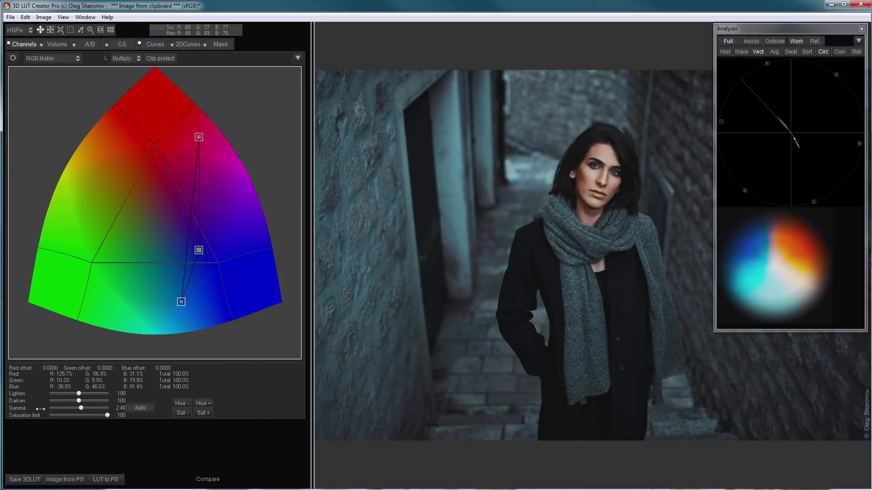
pyautogui.click(17, 407)
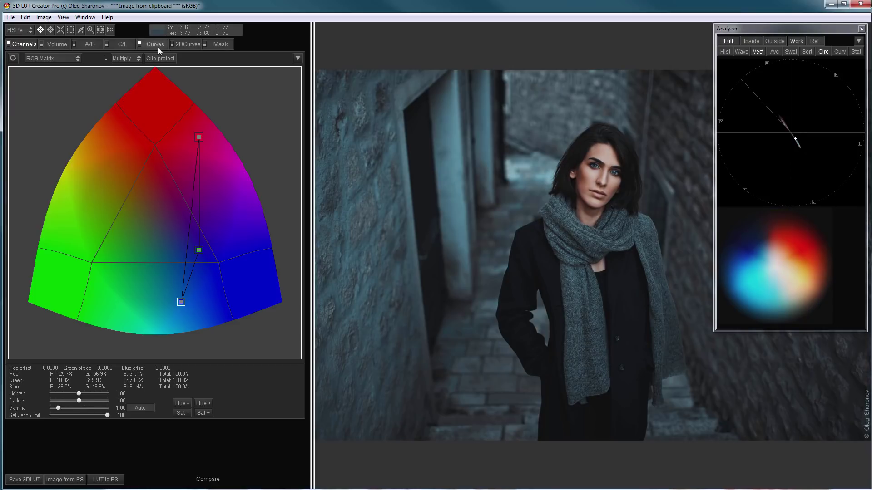
pyautogui.press('Tab')
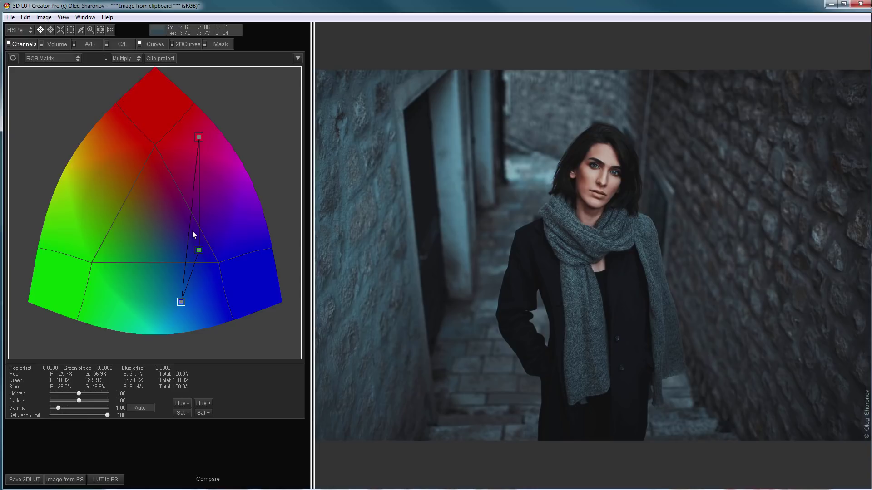